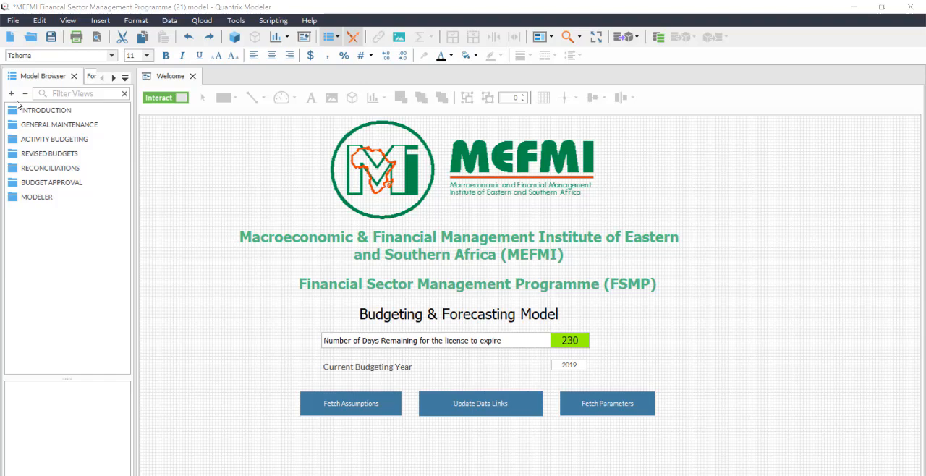
Open the Perform Activity Recons - PA view from Main Reconciliations under RECONCILIATIONS and narrow the model browser to widen the form.
{"action": "double_click", "coordinate": [51, 168]}
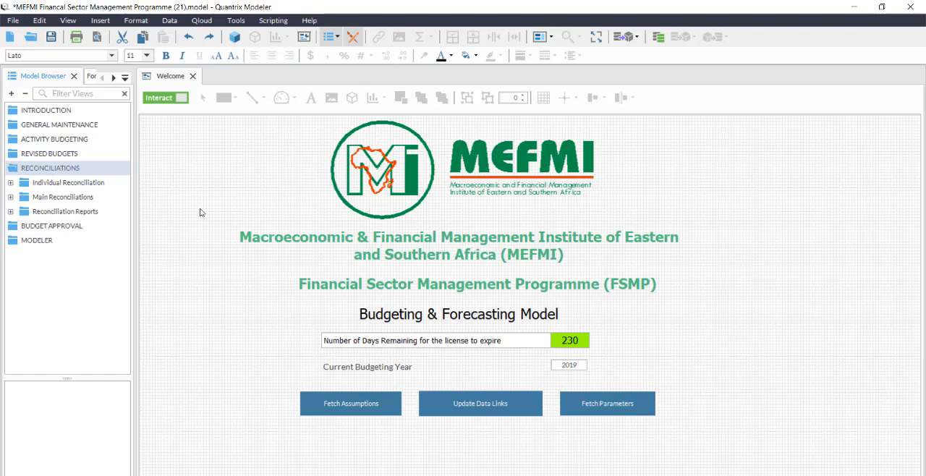
{"action": "left_click", "coordinate": [10, 197]}
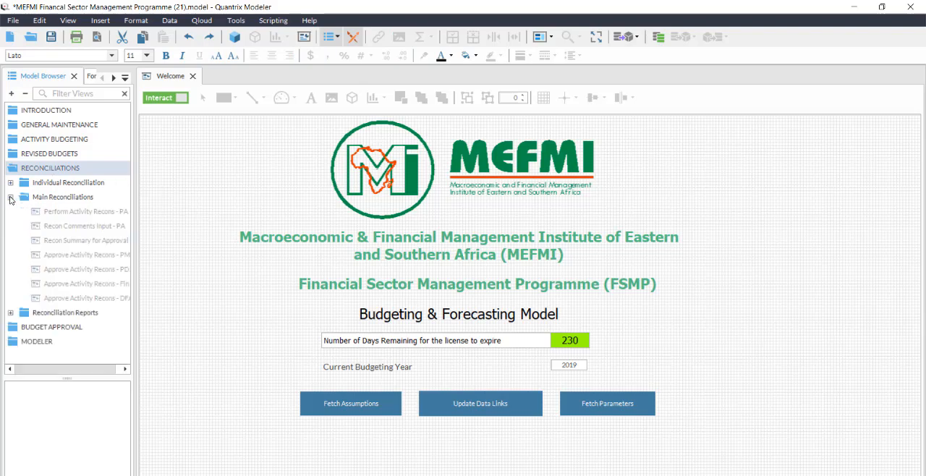
{"action": "double_click", "coordinate": [64, 215]}
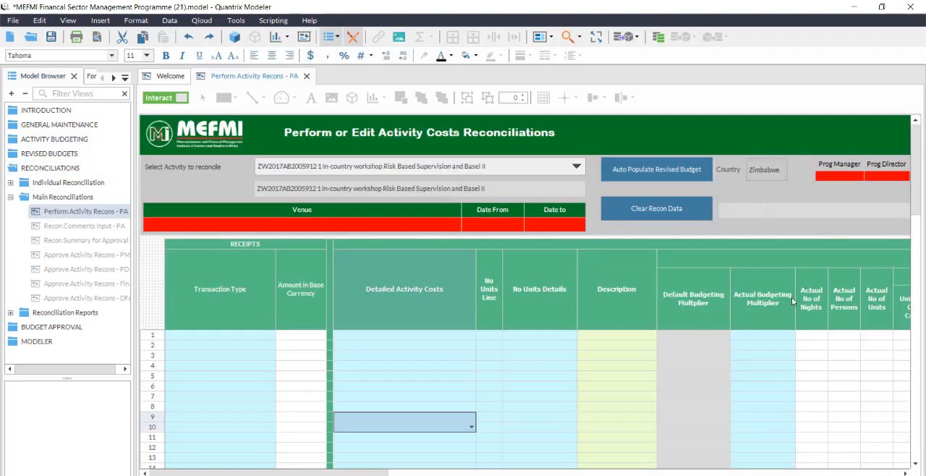
{"action": "left_click_drag", "start_coordinate": [135, 312], "coordinate": [38, 299]}
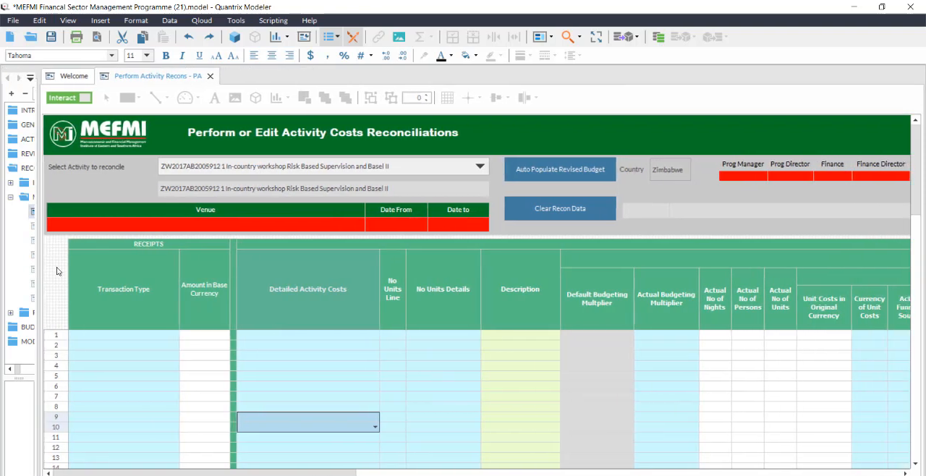
Select ZW2017AB2005912 1 In-country workshop Risk Based Supervision and Basel II as the activity to reconcile.
{"action": "left_click", "coordinate": [481, 167]}
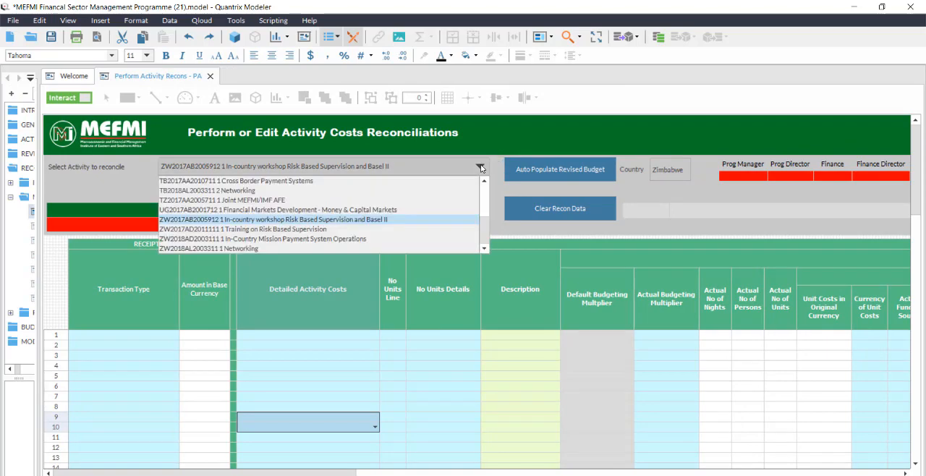
{"action": "left_click_drag", "start_coordinate": [485, 227], "coordinate": [487, 248]}
{"action": "left_click", "coordinate": [461, 220]}
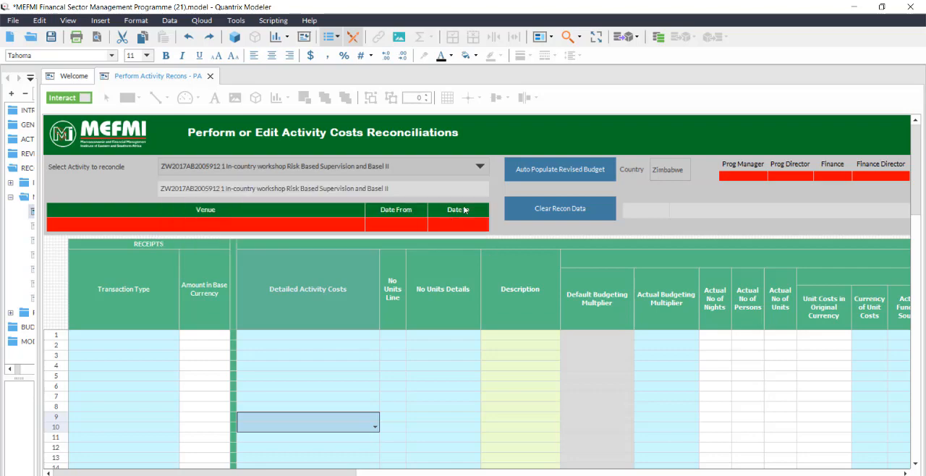
{"action": "left_click", "coordinate": [481, 163]}
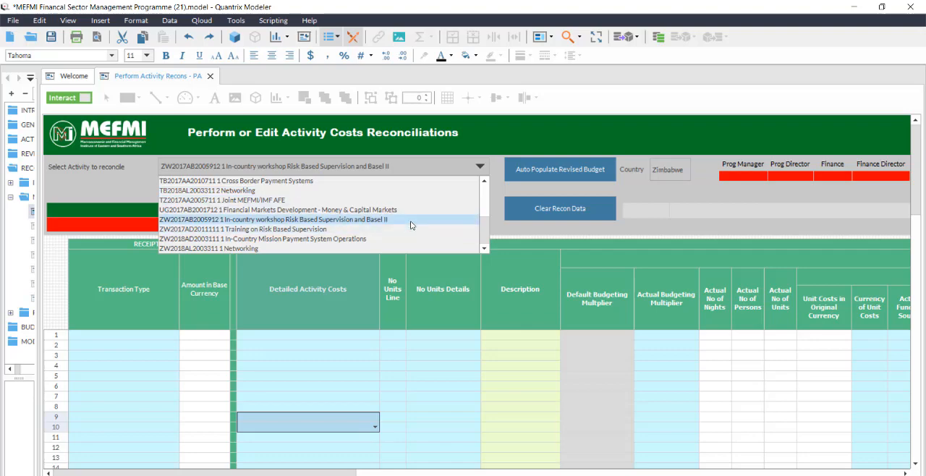
{"action": "left_click", "coordinate": [397, 168]}
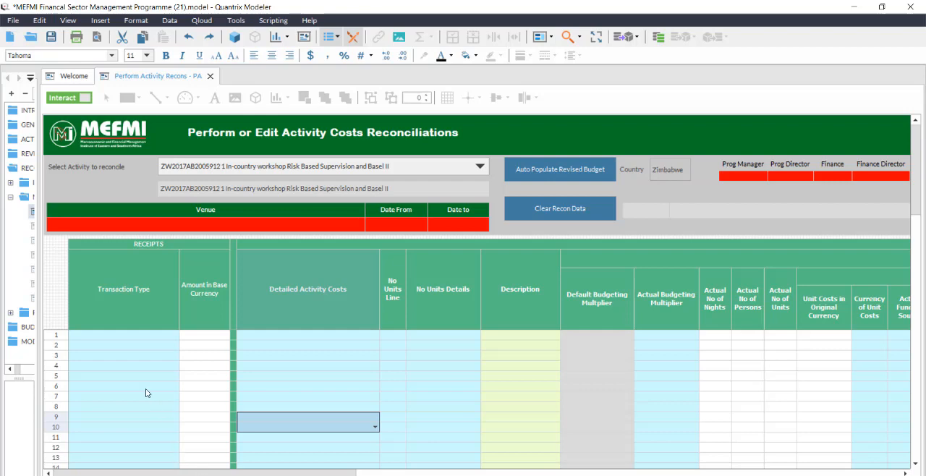
Set the activity's venue to Holiday Inn Harare.
{"action": "left_click", "coordinate": [363, 226]}
{"action": "left_click", "coordinate": [361, 225]}
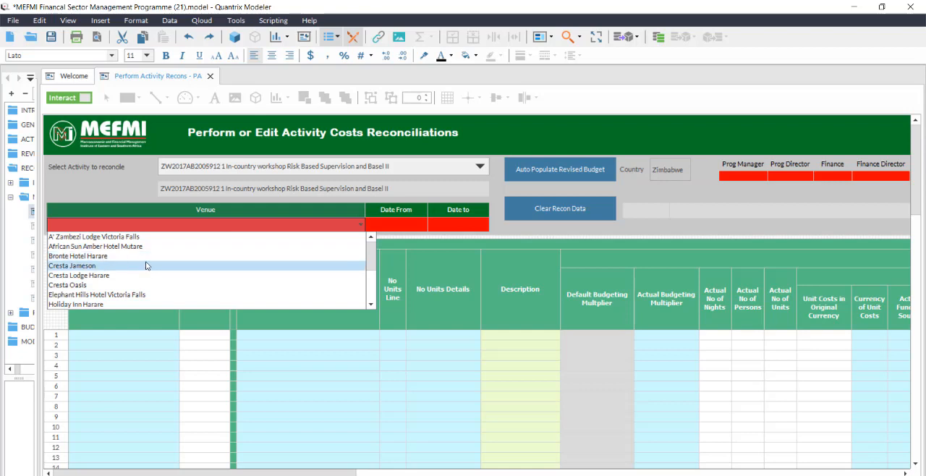
{"action": "left_click", "coordinate": [141, 304]}
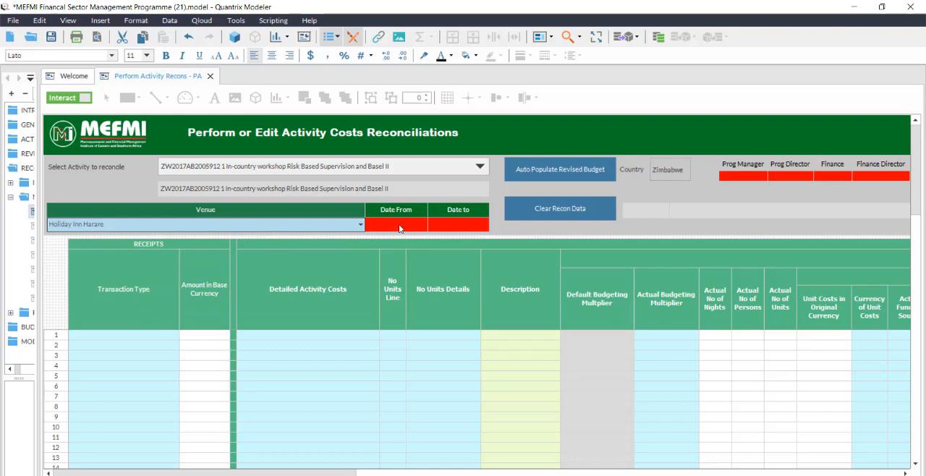
Set the activity's Date From to 6 February 2017 using the calendar.
{"action": "left_click", "coordinate": [423, 226]}
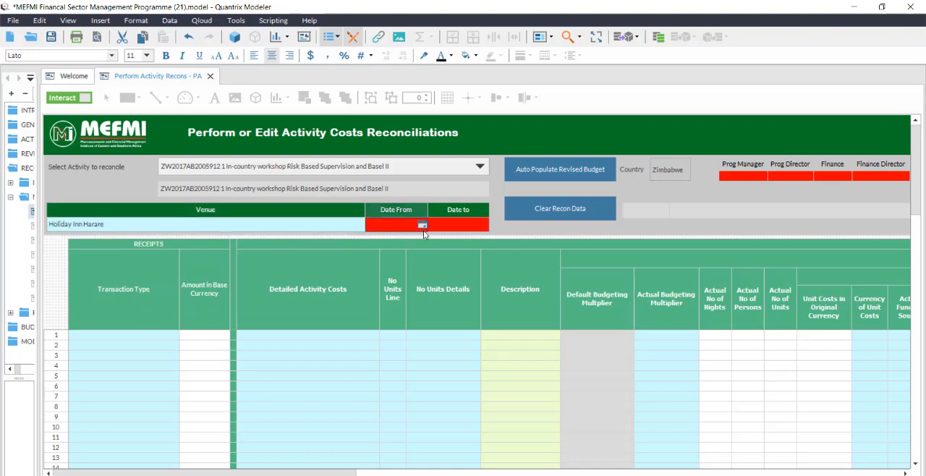
{"action": "left_click", "coordinate": [423, 226]}
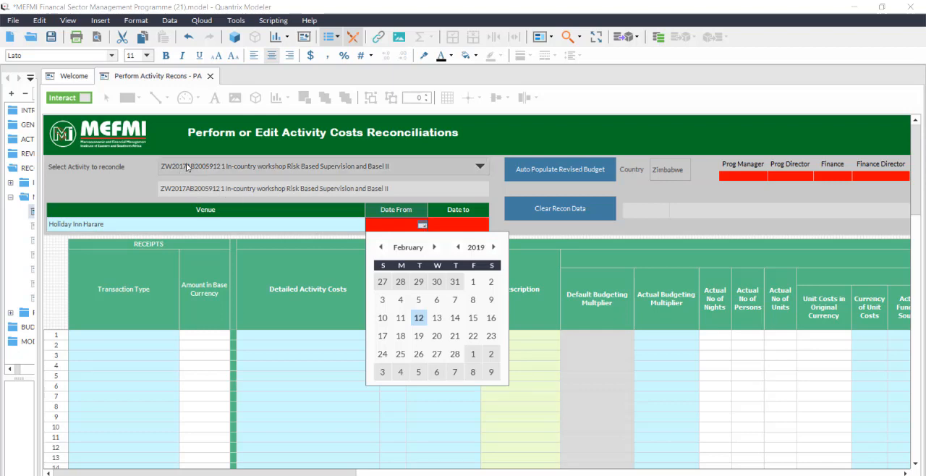
{"action": "left_click", "coordinate": [459, 248]}
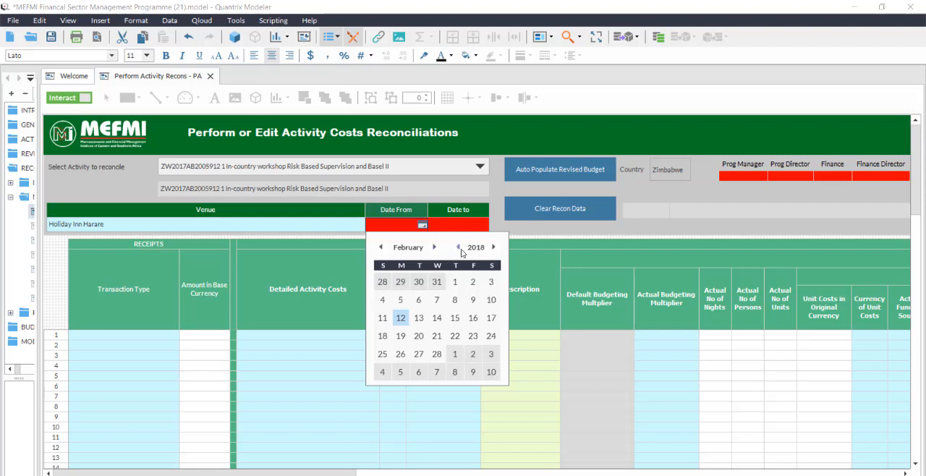
{"action": "left_click", "coordinate": [459, 248]}
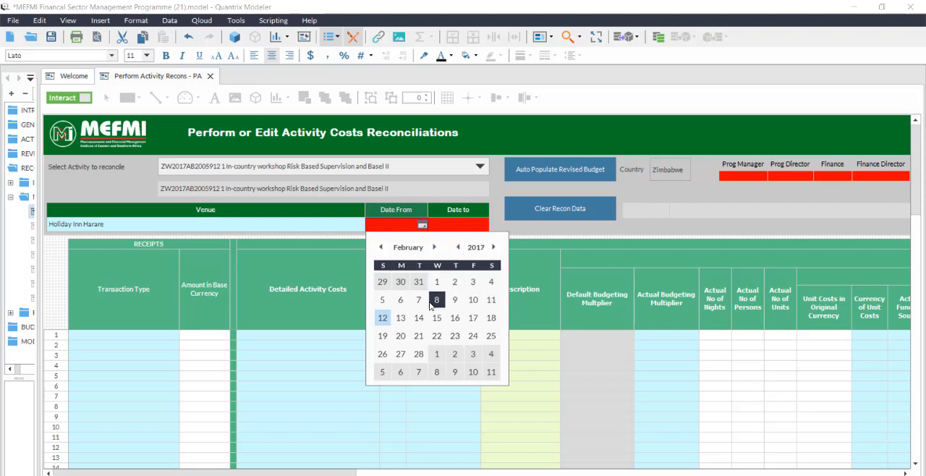
{"action": "left_click", "coordinate": [400, 299]}
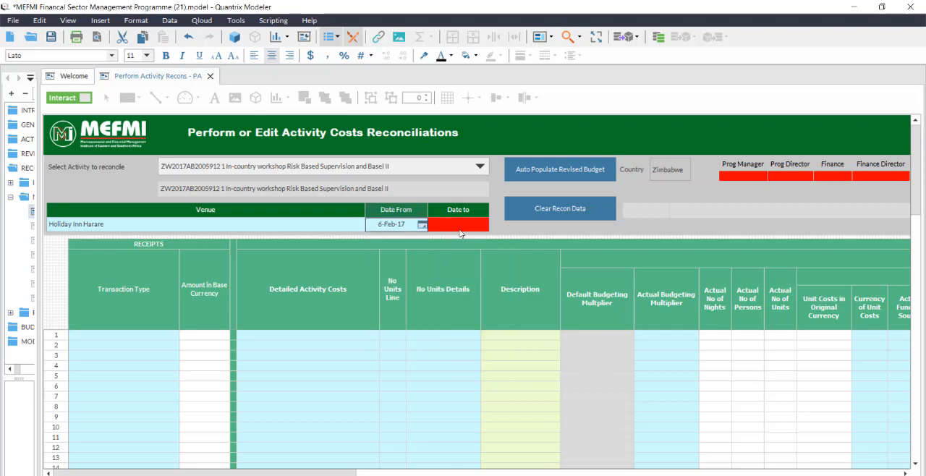
Set the activity's Date to as 10 February 2017 using the calendar.
{"action": "left_click", "coordinate": [467, 228]}
{"action": "left_click", "coordinate": [485, 226]}
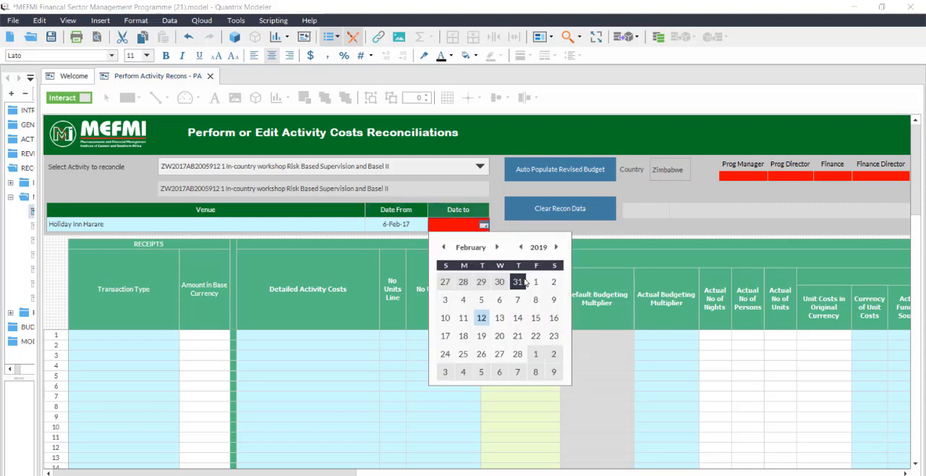
{"action": "left_click", "coordinate": [520, 247]}
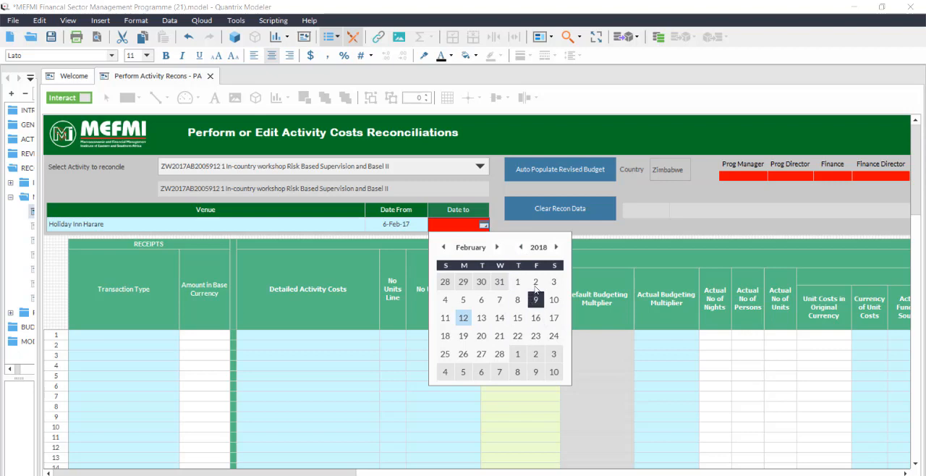
{"action": "left_click", "coordinate": [520, 247]}
{"action": "left_click", "coordinate": [535, 299]}
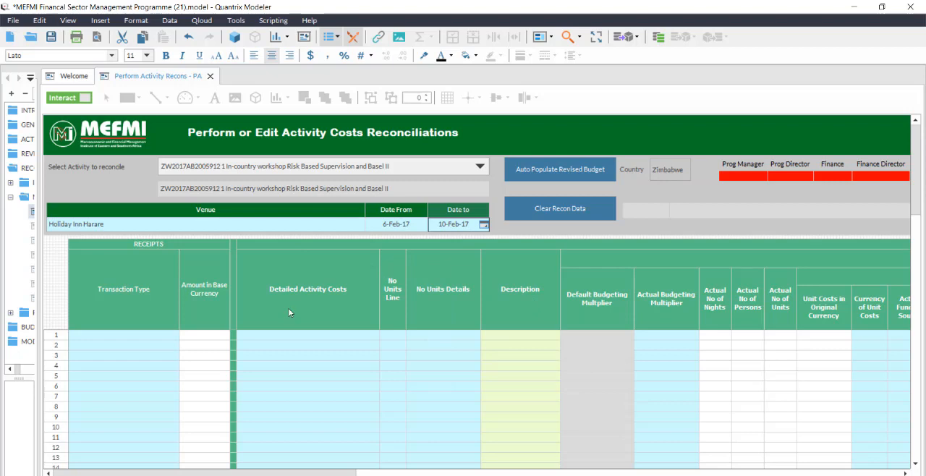
Record a Hotel Deposit receipt of 500 in base currency on receipts line 1.
{"action": "left_click", "coordinate": [176, 336]}
{"action": "left_click", "coordinate": [176, 335]}
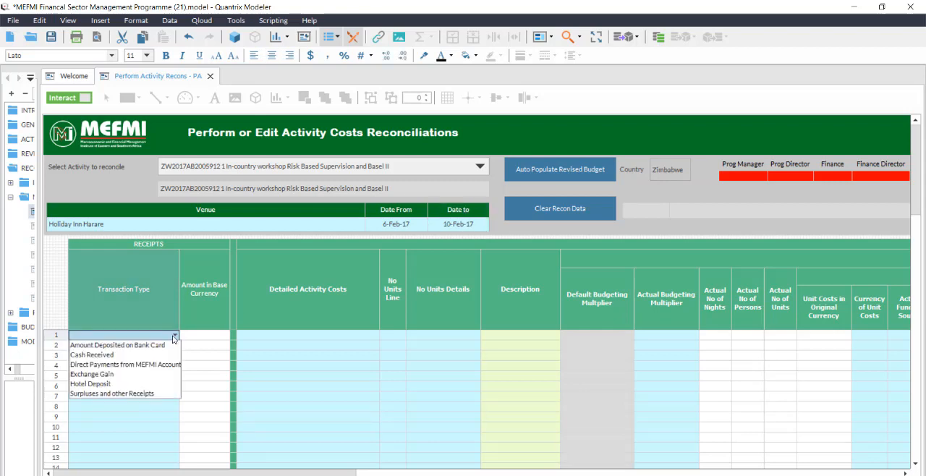
{"action": "left_click", "coordinate": [163, 383]}
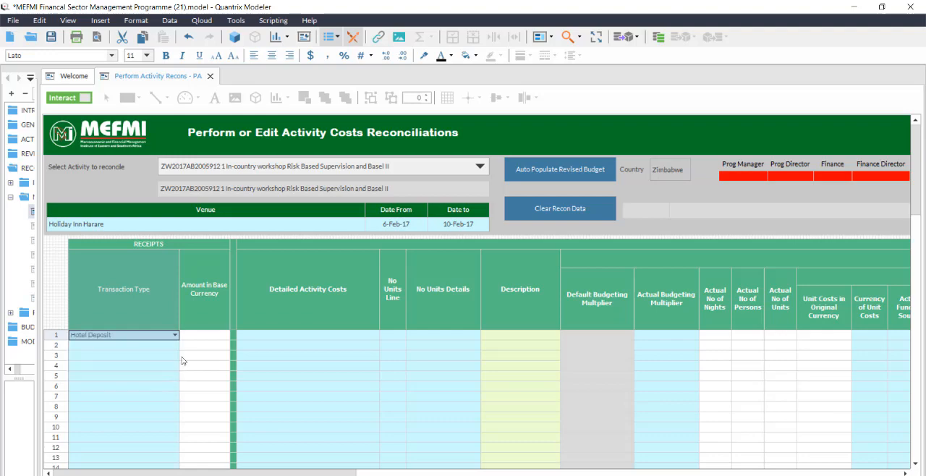
{"action": "left_click", "coordinate": [203, 337]}
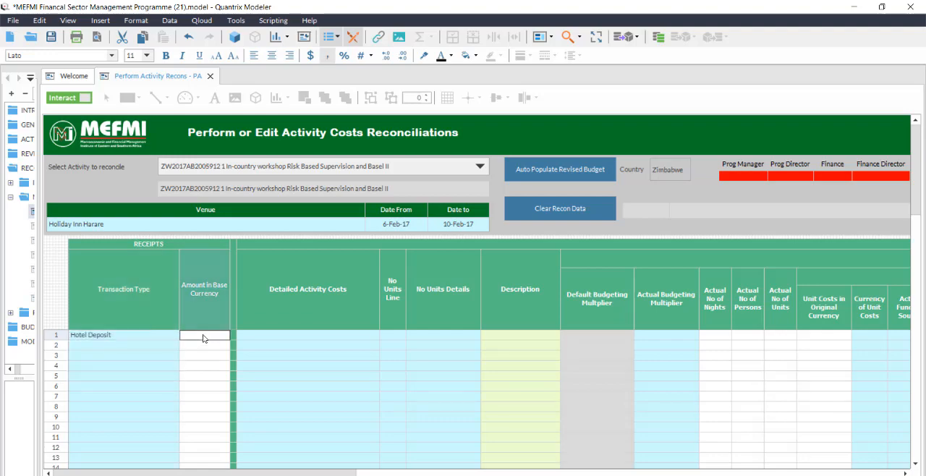
{"action": "type", "text": "500"}
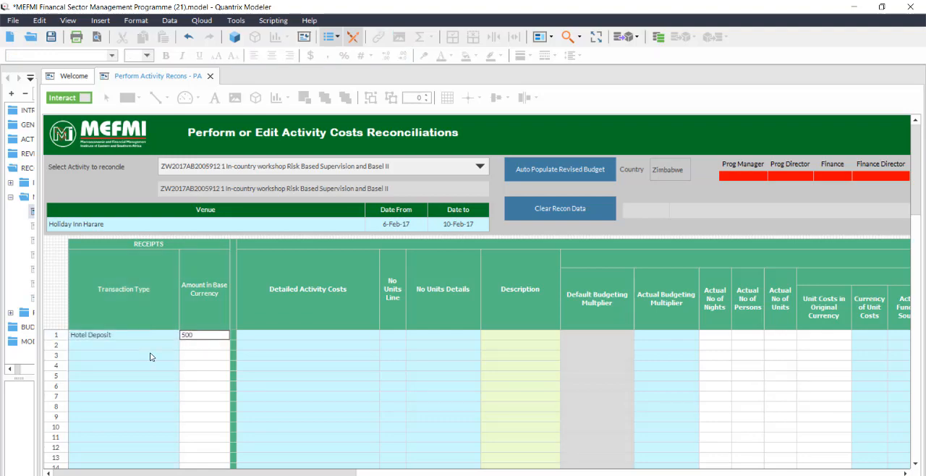
Record an Amount Deposited on Bank Card receipt of 10,000 in base currency on receipts line 2.
{"action": "left_click", "coordinate": [150, 347]}
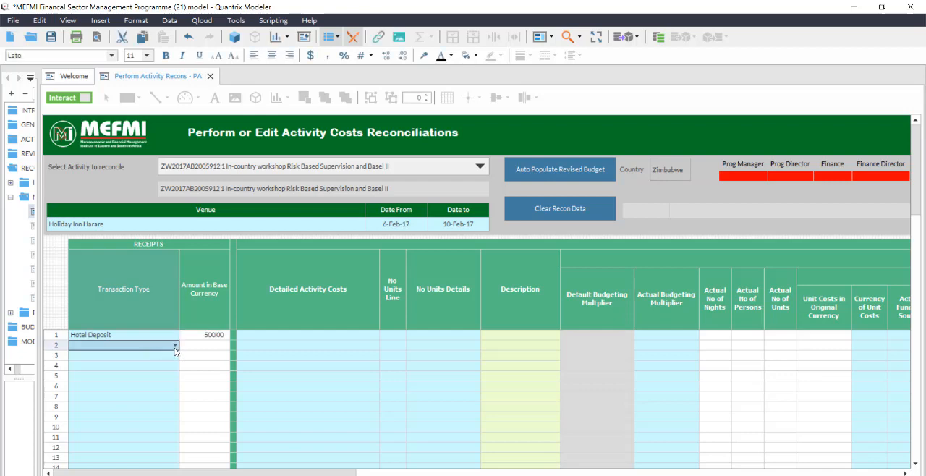
{"action": "left_click", "coordinate": [174, 347]}
{"action": "left_click", "coordinate": [174, 356]}
{"action": "left_click", "coordinate": [205, 346]}
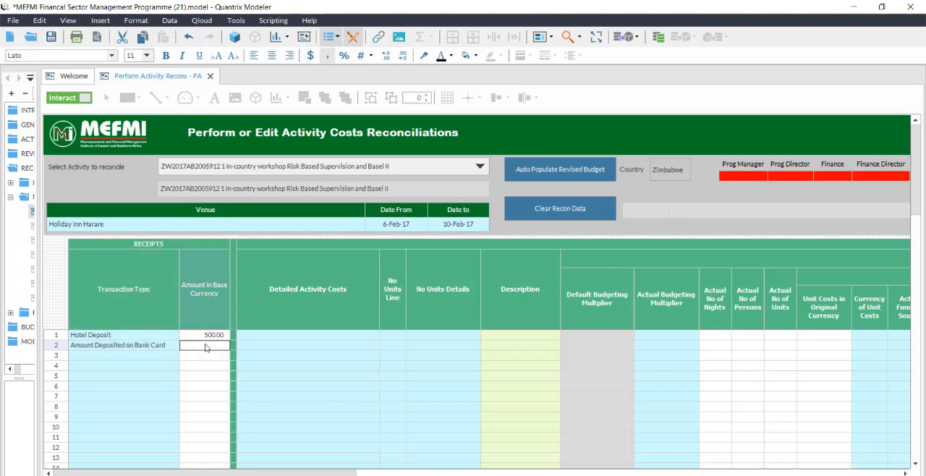
{"action": "type", "text": "1"}
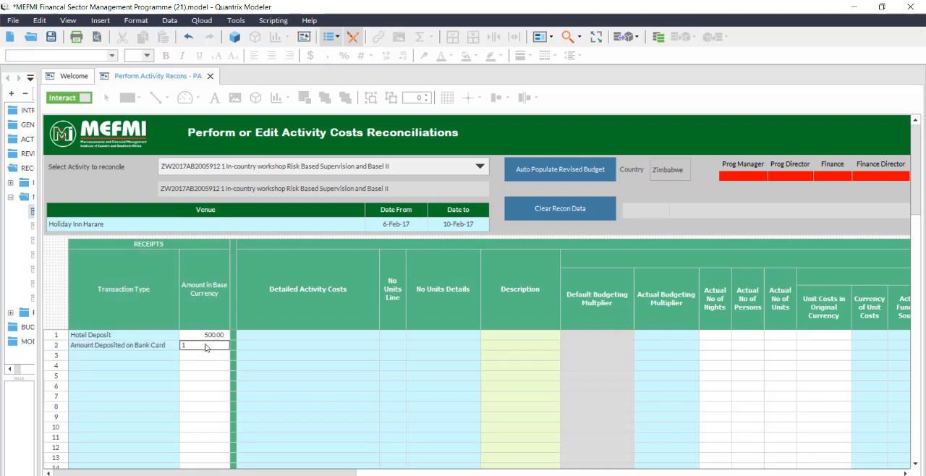
{"action": "type", "text": "0,000"}
Record a Cash Received receipt of 500 in base currency on receipts line 3.
{"action": "left_click", "coordinate": [172, 355]}
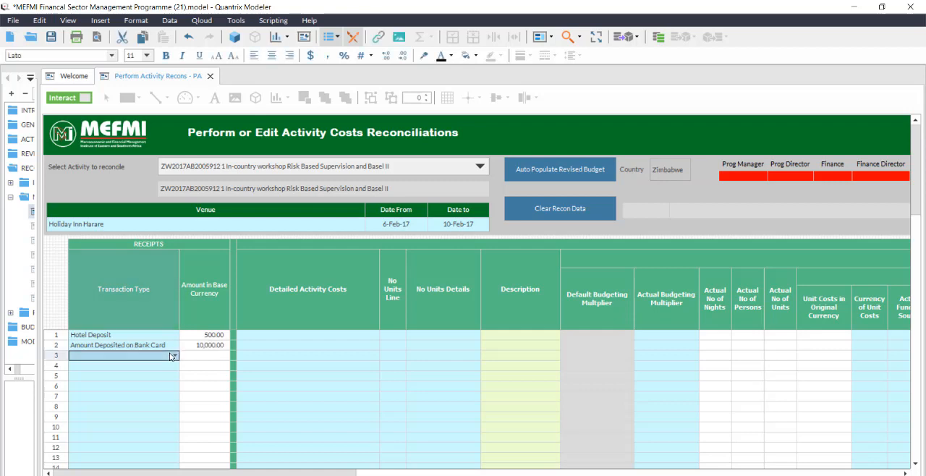
{"action": "left_click", "coordinate": [175, 355]}
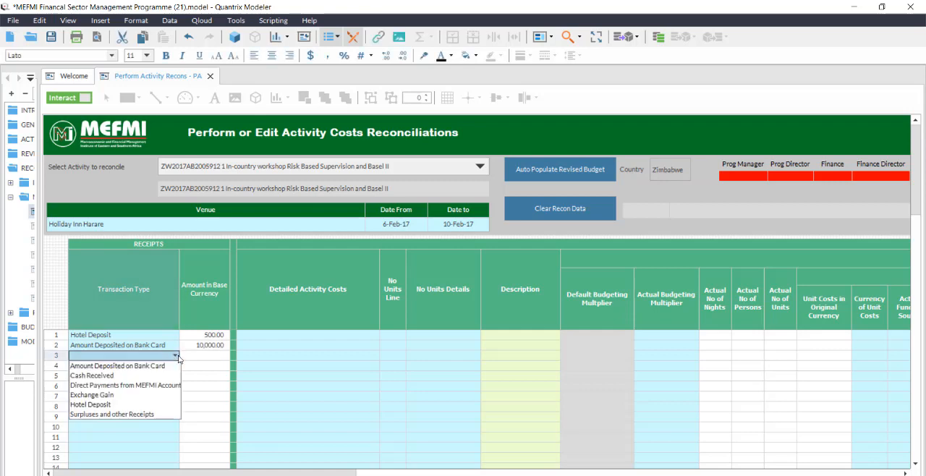
{"action": "left_click", "coordinate": [156, 377]}
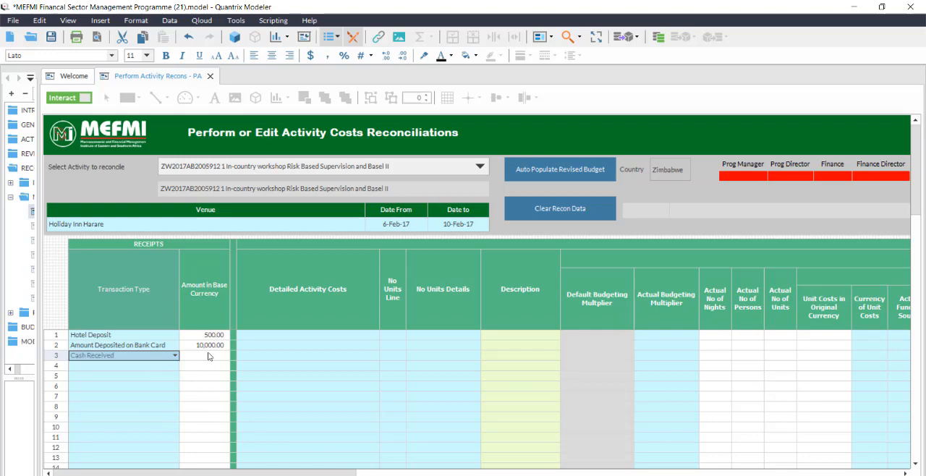
{"action": "left_click", "coordinate": [207, 354]}
{"action": "left_click", "coordinate": [208, 355]}
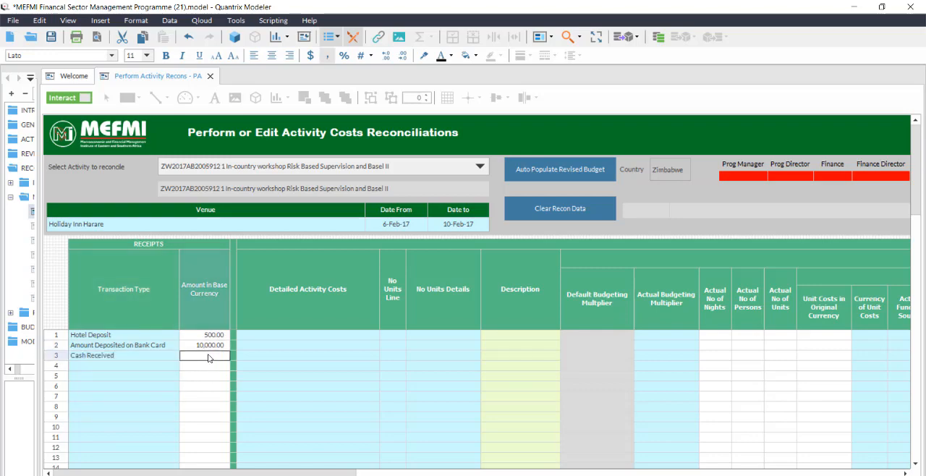
{"action": "type", "text": "500"}
{"action": "left_click", "coordinate": [208, 366]}
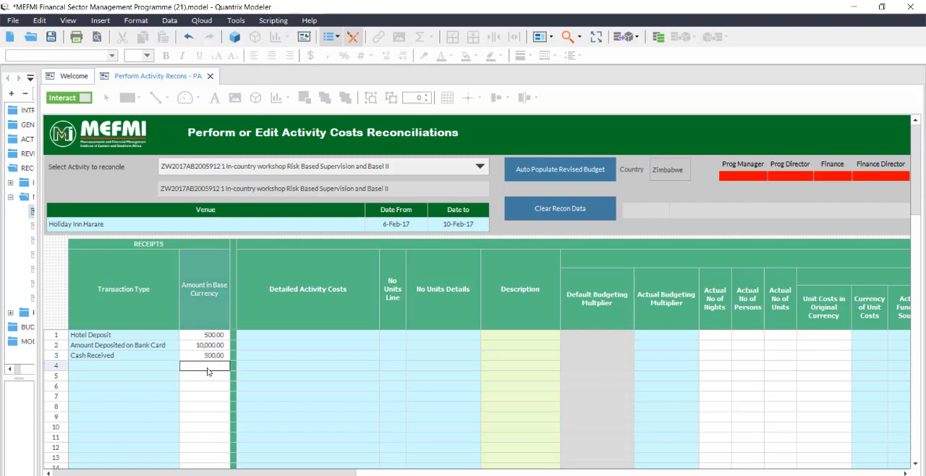
Copy the transaction types and amounts of the three receipt lines.
{"action": "left_click_drag", "start_coordinate": [148, 335], "coordinate": [202, 356]}
{"action": "right_click", "coordinate": [200, 356]}
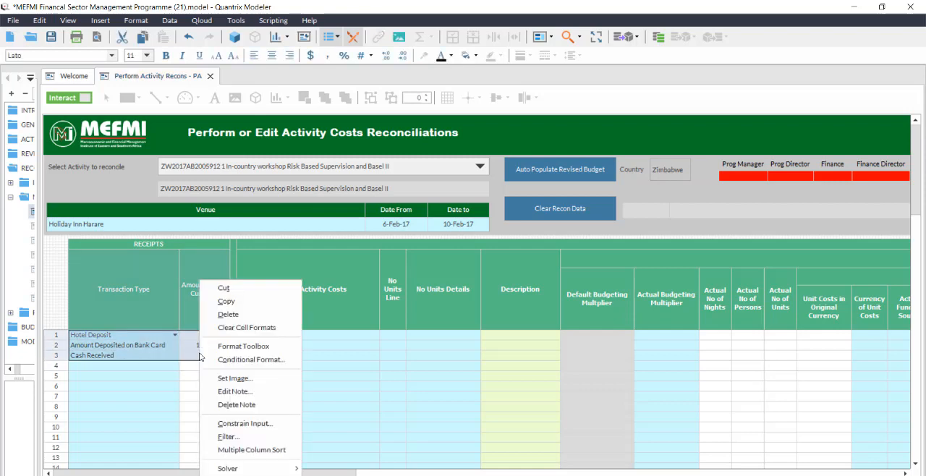
{"action": "left_click", "coordinate": [236, 310]}
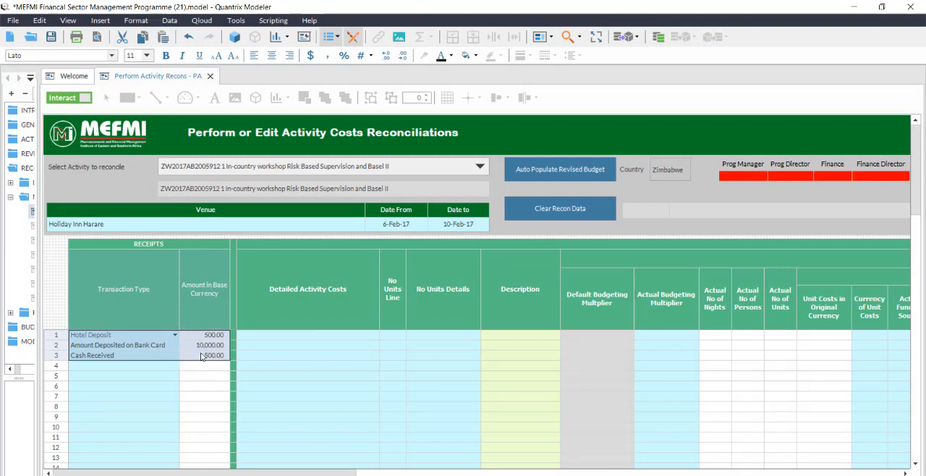
Enter Accommodation.Resource persons - International as the detailed activity cost on line 1.
{"action": "left_click", "coordinate": [351, 345]}
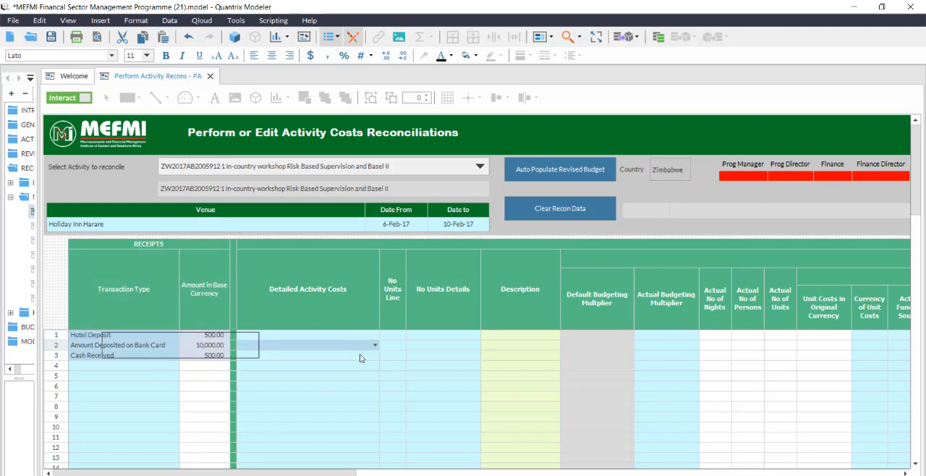
{"action": "left_click", "coordinate": [370, 333]}
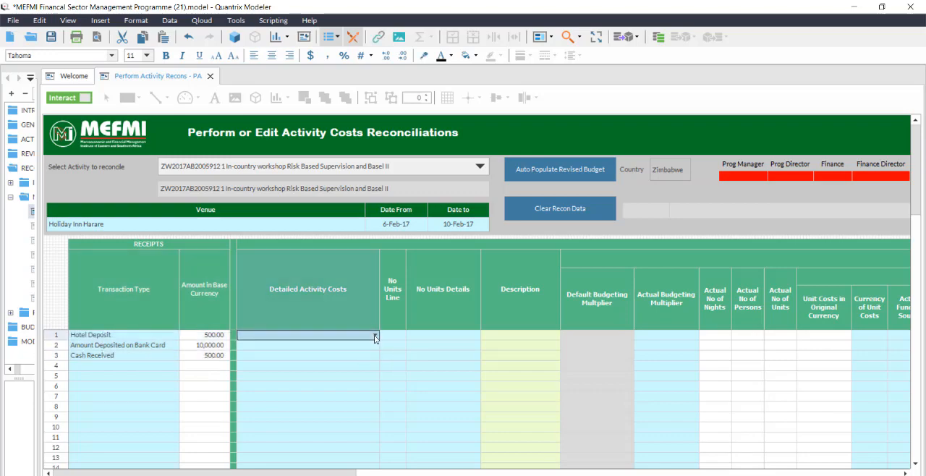
{"action": "left_click", "coordinate": [374, 335]}
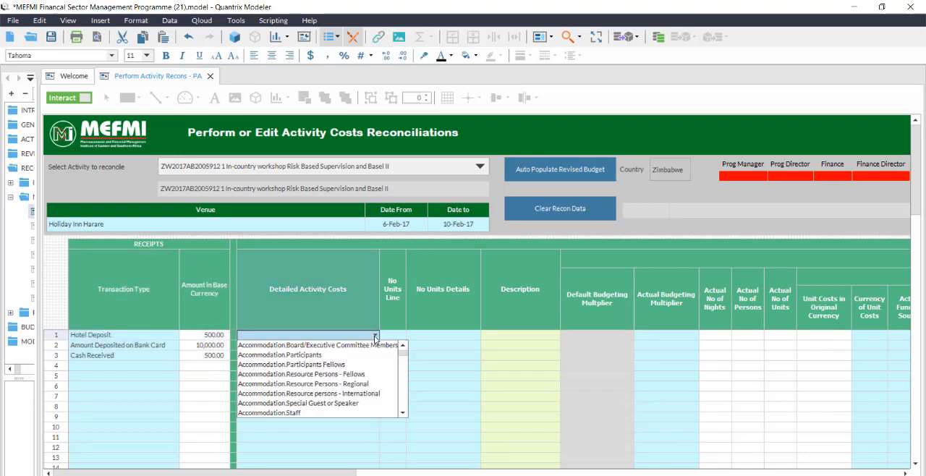
{"action": "left_click", "coordinate": [356, 393]}
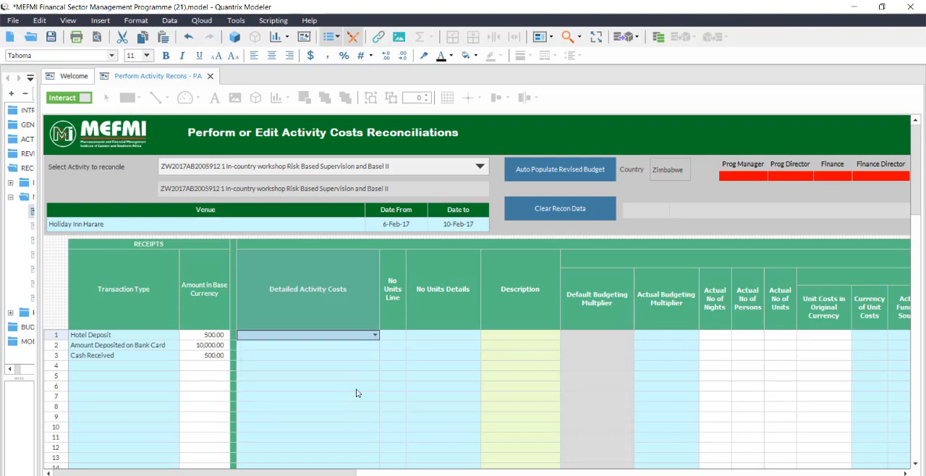
Enter Facilities & Materials.Email as the detailed activity cost on line 2.
{"action": "left_click", "coordinate": [371, 347]}
{"action": "left_click", "coordinate": [374, 345]}
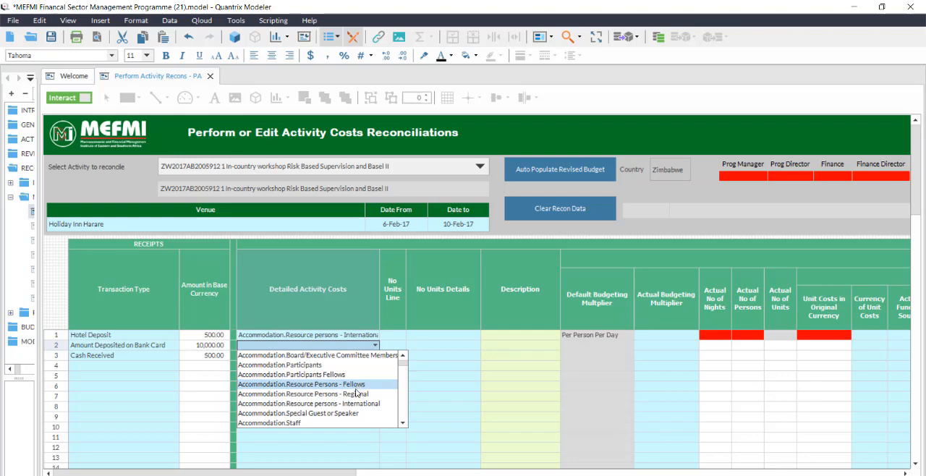
{"action": "left_click_drag", "start_coordinate": [402, 364], "coordinate": [404, 371]}
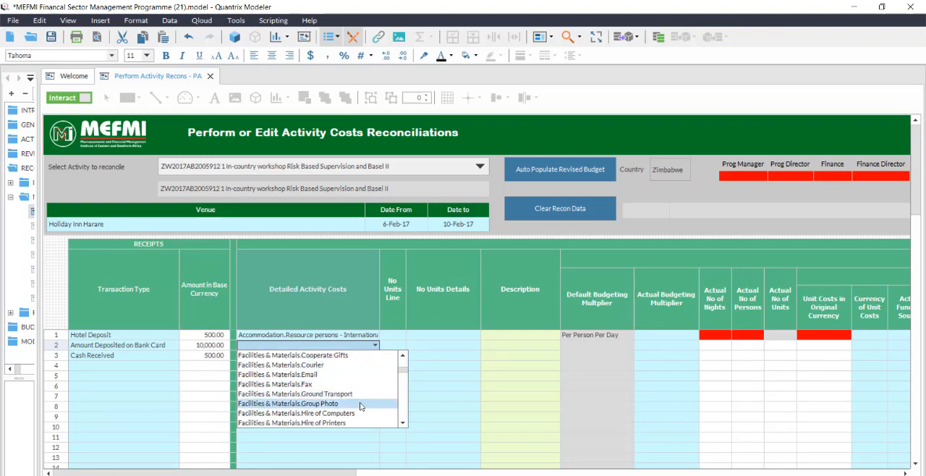
{"action": "left_click", "coordinate": [371, 375]}
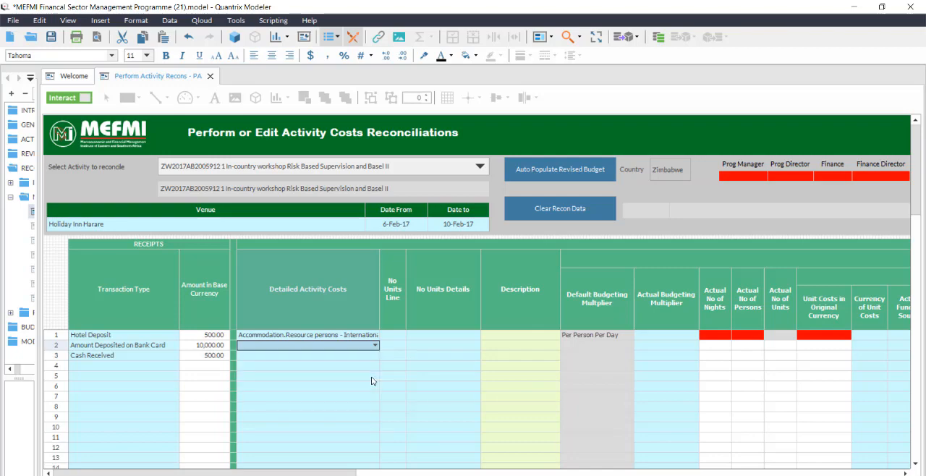
Browse the available detailed activity costs for line 3 without choosing one.
{"action": "left_click", "coordinate": [374, 356]}
{"action": "left_click", "coordinate": [375, 355]}
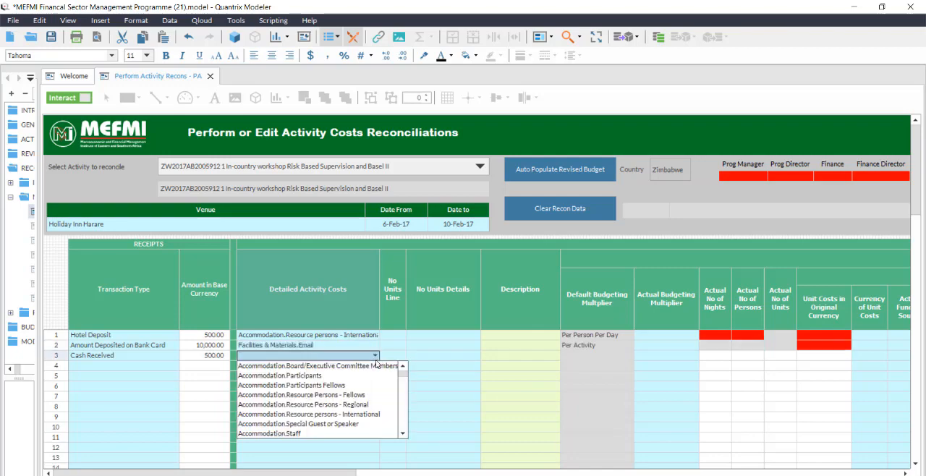
{"action": "left_click_drag", "start_coordinate": [403, 373], "coordinate": [402, 436]}
{"action": "left_click", "coordinate": [447, 388]}
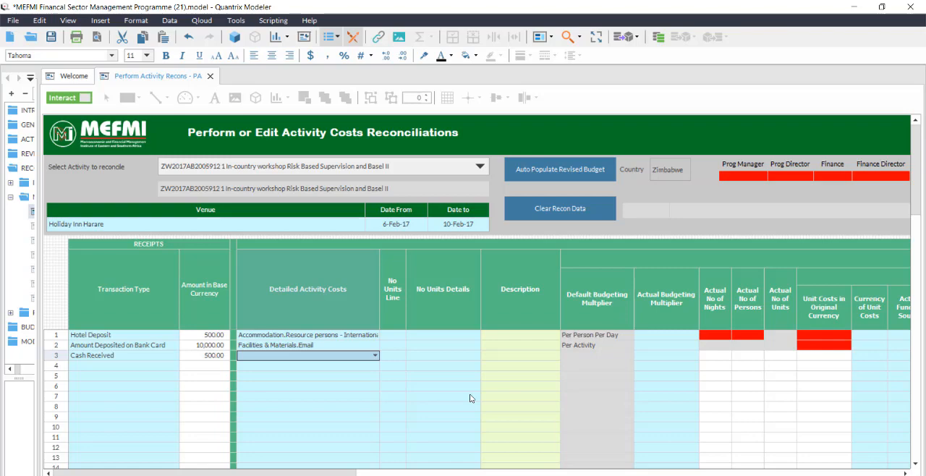
Clear the reconciliation data and paste the copied receipts back as values starting at receipts line 1.
{"action": "left_click", "coordinate": [575, 209]}
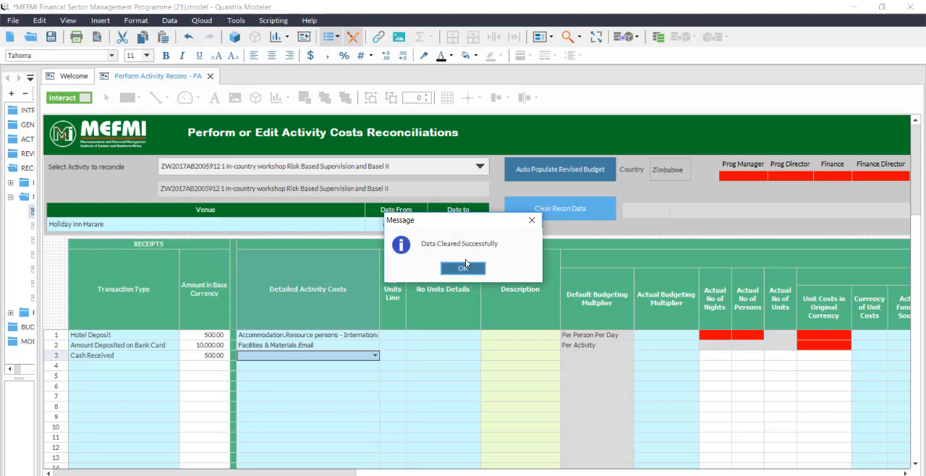
{"action": "left_click", "coordinate": [464, 269]}
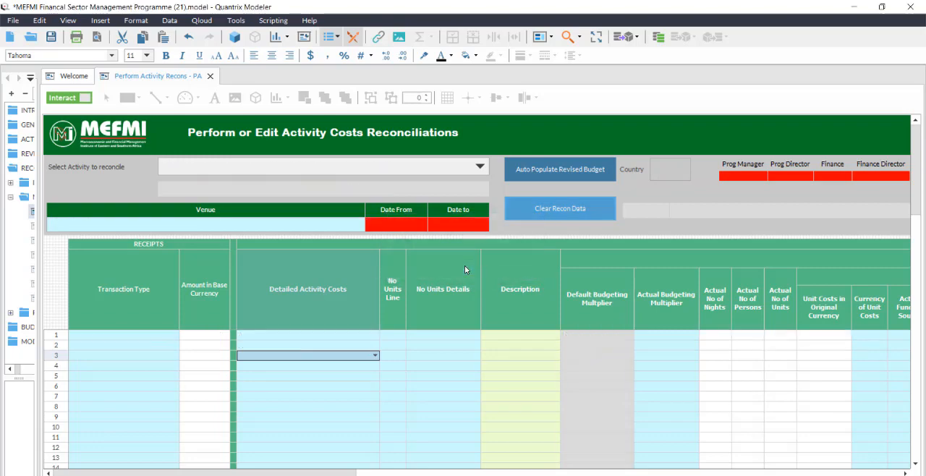
{"action": "left_click", "coordinate": [138, 336]}
{"action": "right_click", "coordinate": [138, 338]}
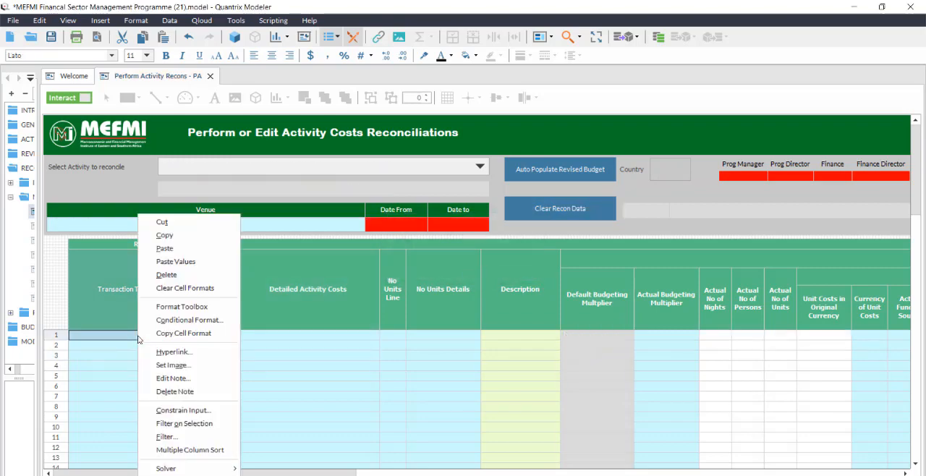
{"action": "left_click", "coordinate": [183, 261]}
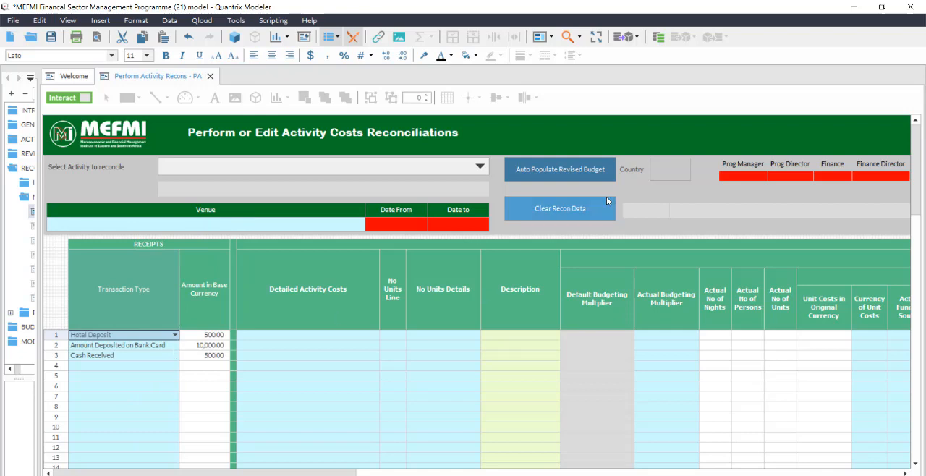
Choose activity ZW2017AB2005912 1 In-country workshop Risk Based Supervision and Basel II and auto-populate its revised budget.
{"action": "left_click", "coordinate": [536, 177]}
{"action": "left_click", "coordinate": [464, 269]}
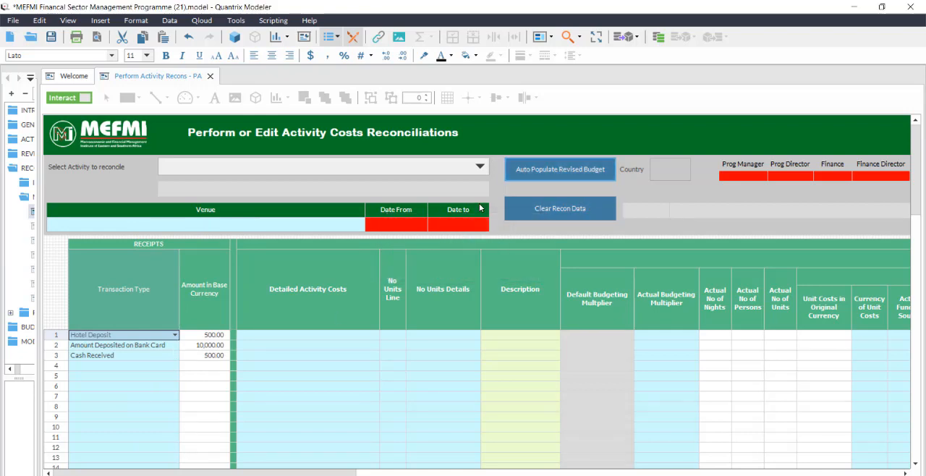
{"action": "left_click", "coordinate": [480, 167]}
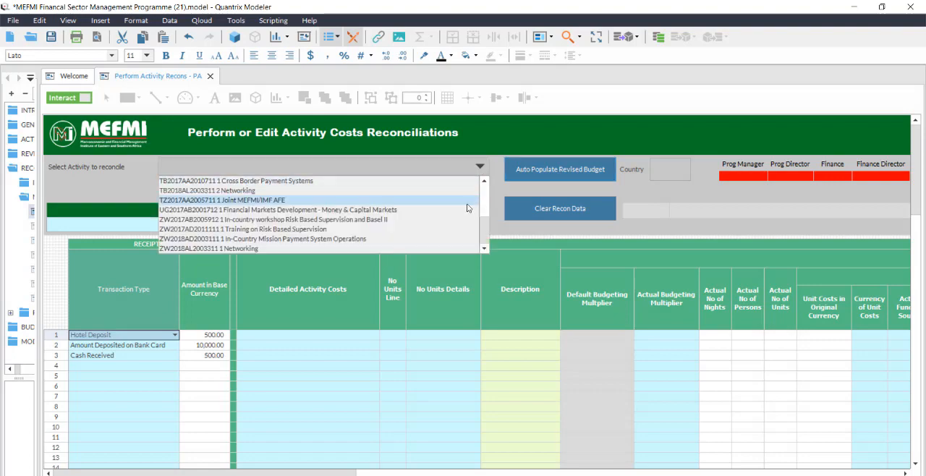
{"action": "left_click", "coordinate": [458, 219]}
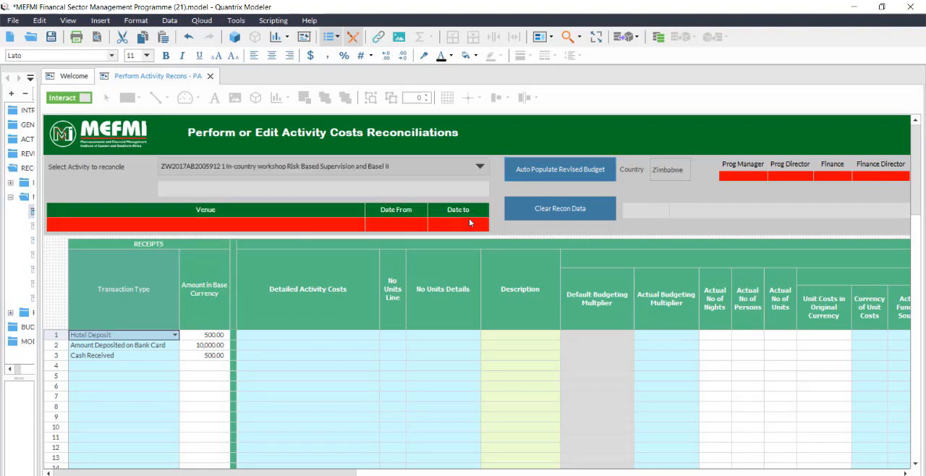
{"action": "left_click", "coordinate": [537, 172]}
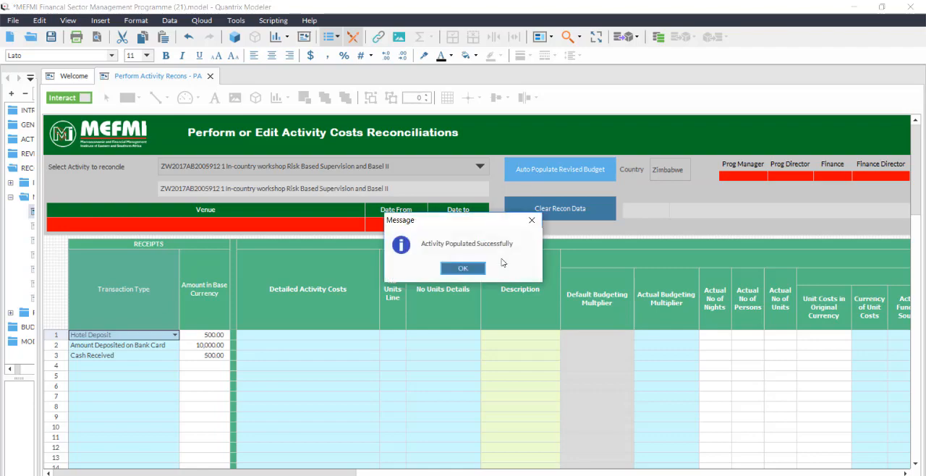
{"action": "left_click", "coordinate": [469, 267]}
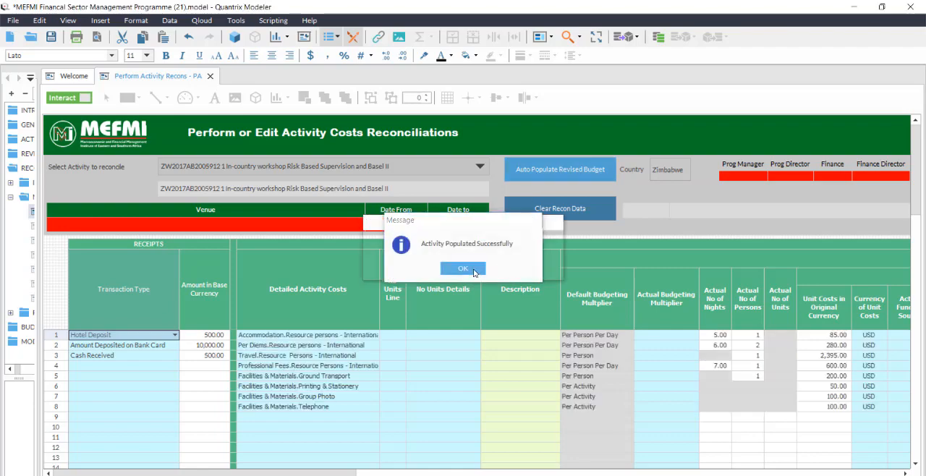
Set the unit cost in original currency of Accommodation.Resource persons - International to 90.
{"action": "left_click", "coordinate": [510, 396]}
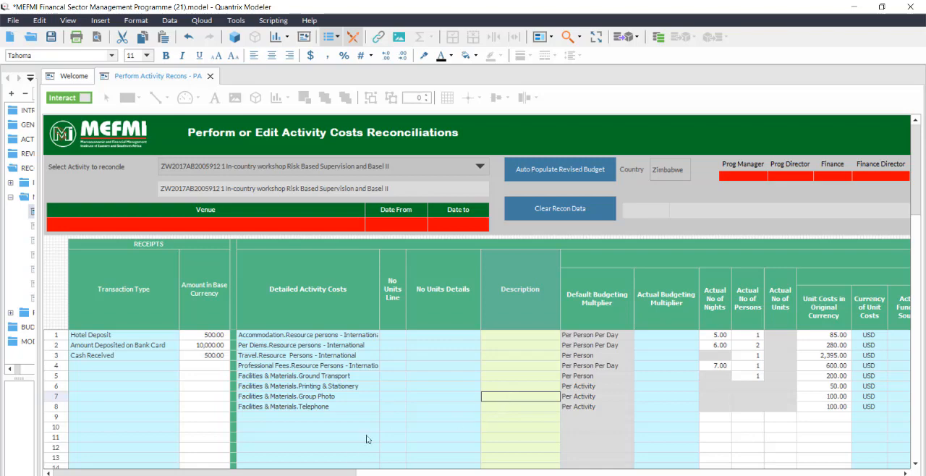
{"action": "left_click_drag", "start_coordinate": [311, 473], "coordinate": [393, 438]}
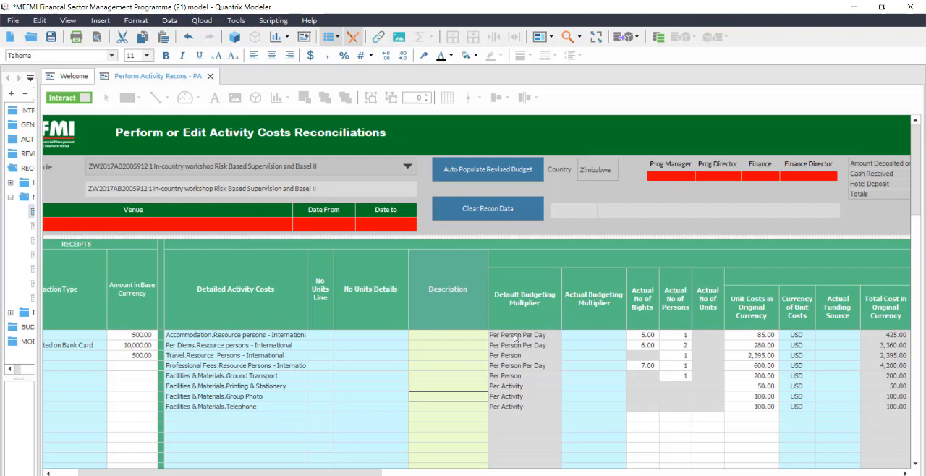
{"action": "left_click", "coordinate": [750, 336]}
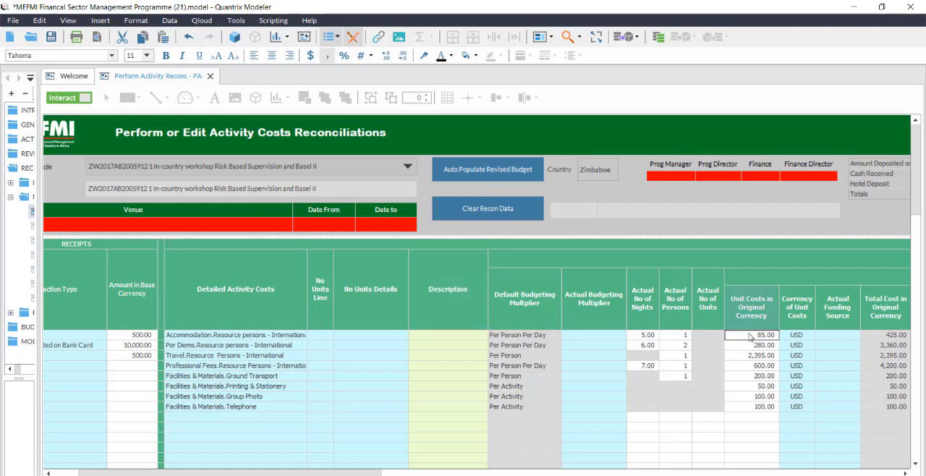
{"action": "type", "text": "9"}
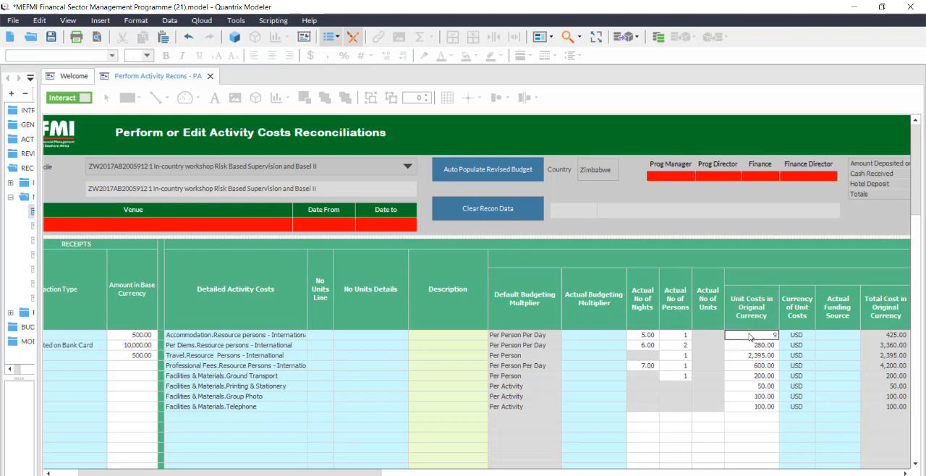
{"action": "type", "text": "0"}
{"action": "key", "text": "Return"}
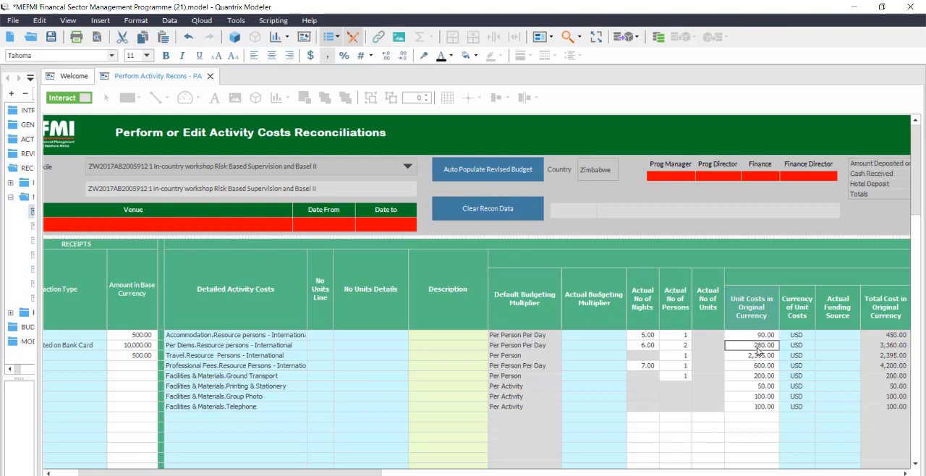
Set the unit costs for international resource persons to 250 for Per Diems and 2,500 for Travel.
{"action": "type", "text": "25"}
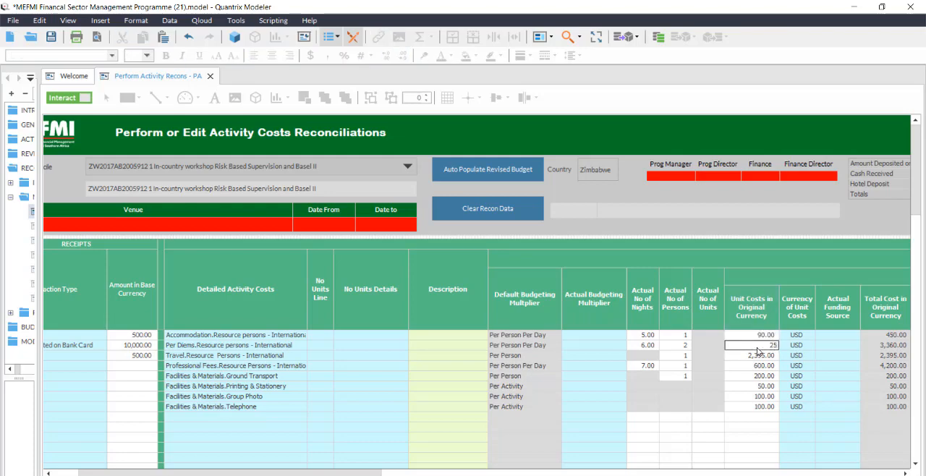
{"action": "type", "text": "0"}
{"action": "key", "text": "Return"}
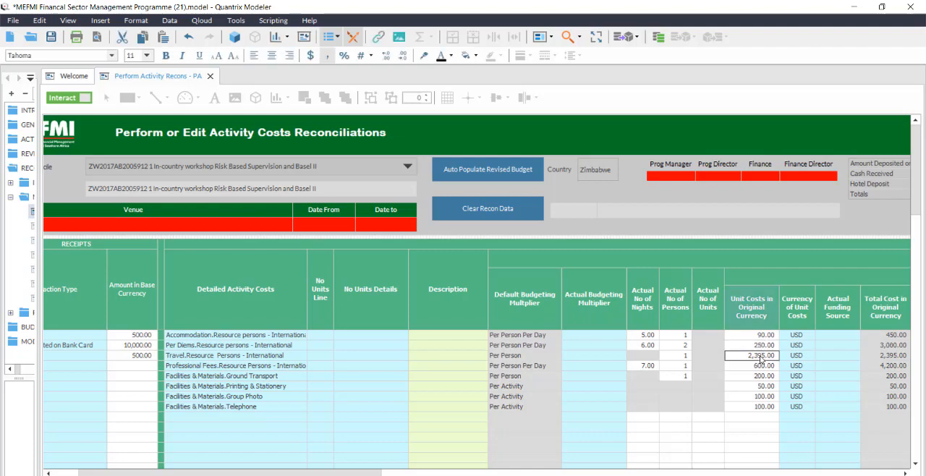
{"action": "type", "text": "2,500"}
{"action": "key", "text": "Return"}
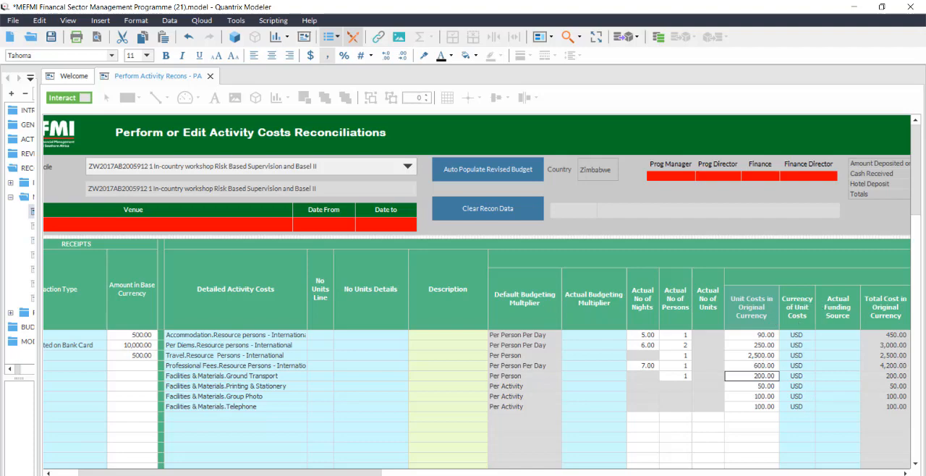
Set the Actual Budgeting Multiplier of the resource persons accommodation line to Per Person.
{"action": "left_click_drag", "start_coordinate": [275, 473], "coordinate": [354, 473]}
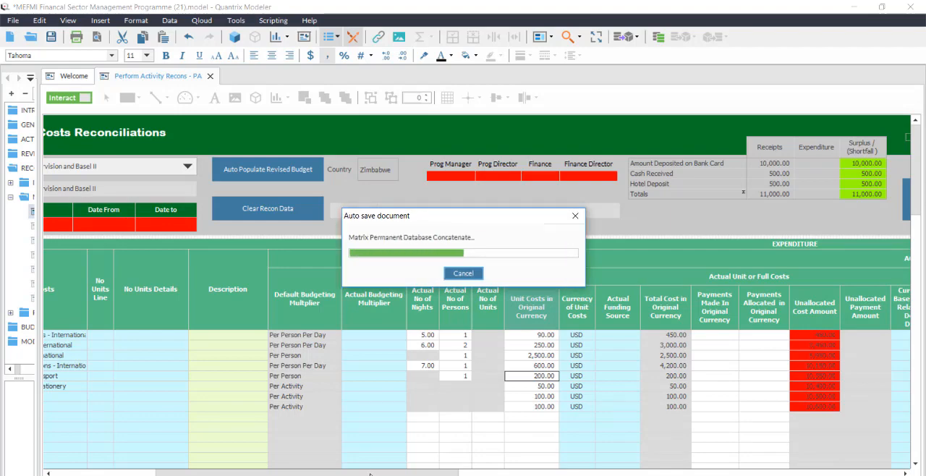
{"action": "left_click_drag", "start_coordinate": [369, 470], "coordinate": [297, 469]}
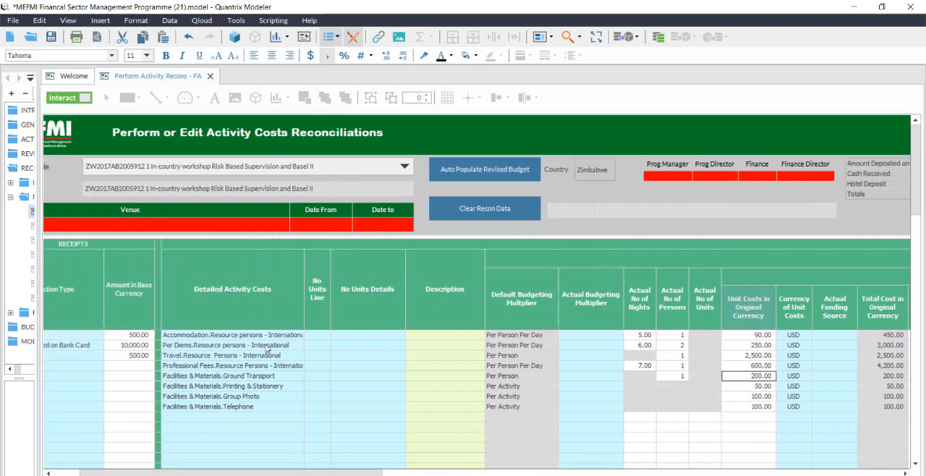
{"action": "left_click", "coordinate": [244, 335]}
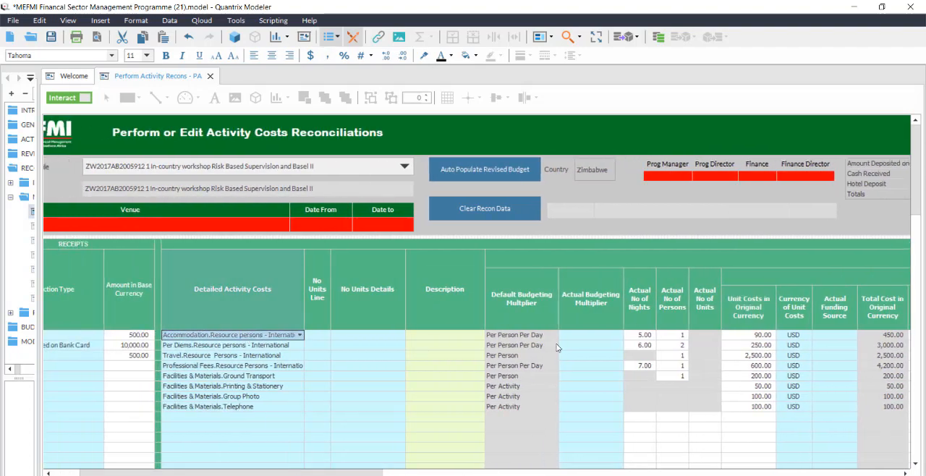
{"action": "left_click", "coordinate": [526, 337]}
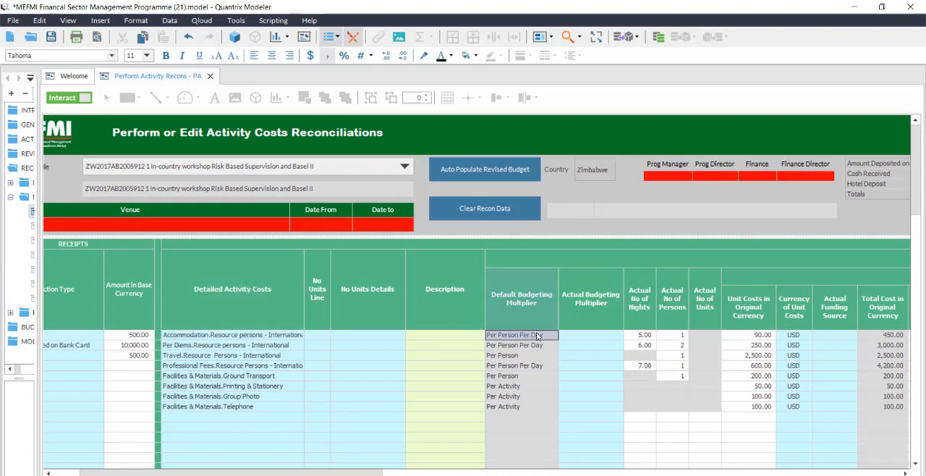
{"action": "left_click", "coordinate": [616, 337]}
{"action": "left_click", "coordinate": [619, 337]}
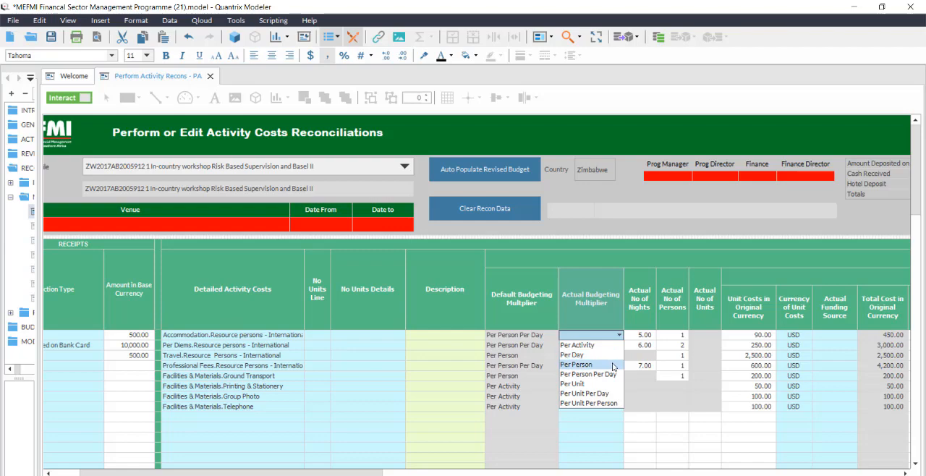
{"action": "left_click", "coordinate": [612, 364]}
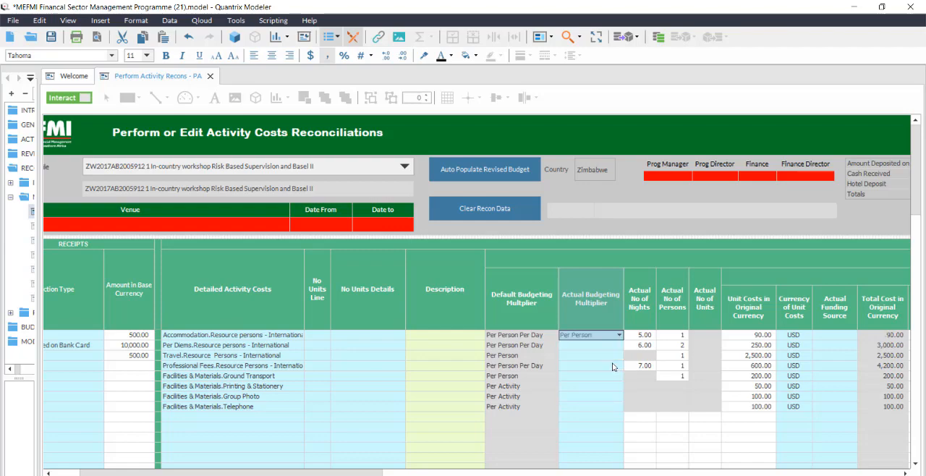
Clear the Actual No of Nights and set the Actual No of Persons to 2 on the resource persons accommodation line.
{"action": "left_click", "coordinate": [640, 335]}
{"action": "key", "text": "Delete"}
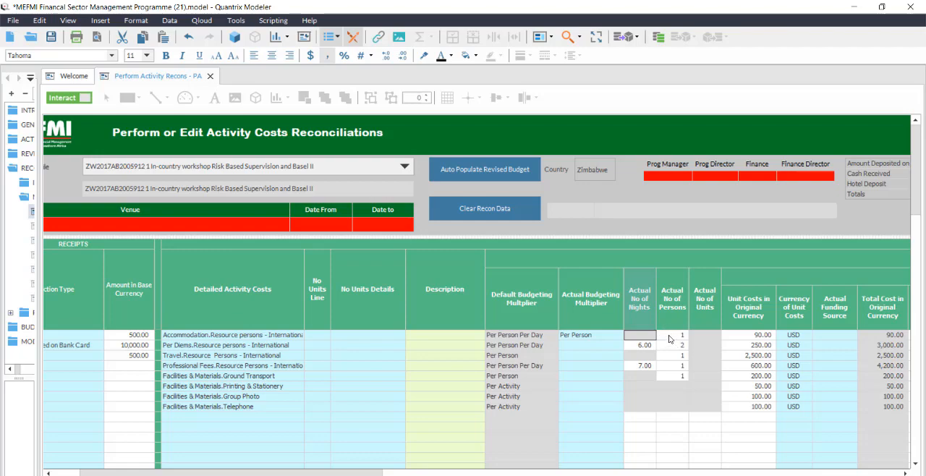
{"action": "left_click", "coordinate": [672, 336]}
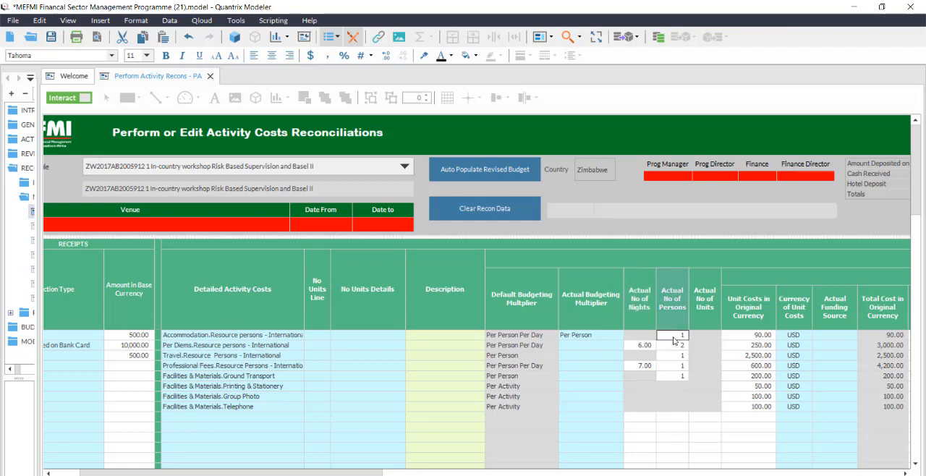
{"action": "type", "text": "2"}
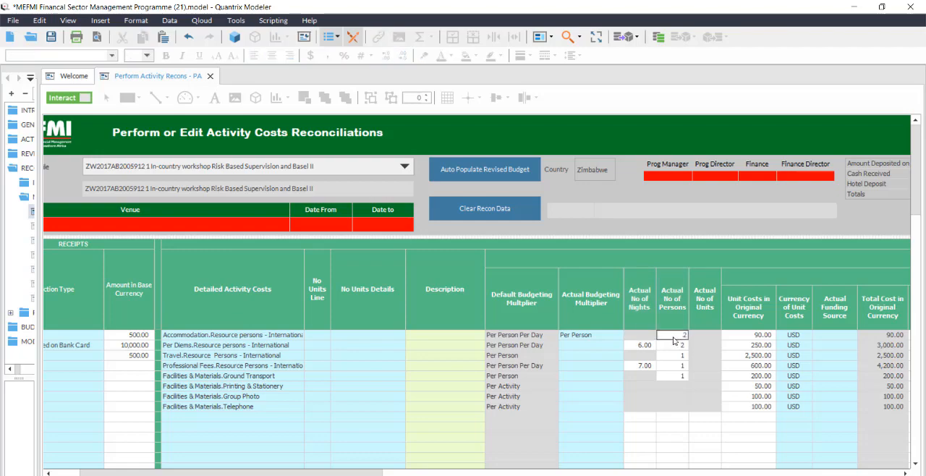
{"action": "left_click", "coordinate": [705, 345]}
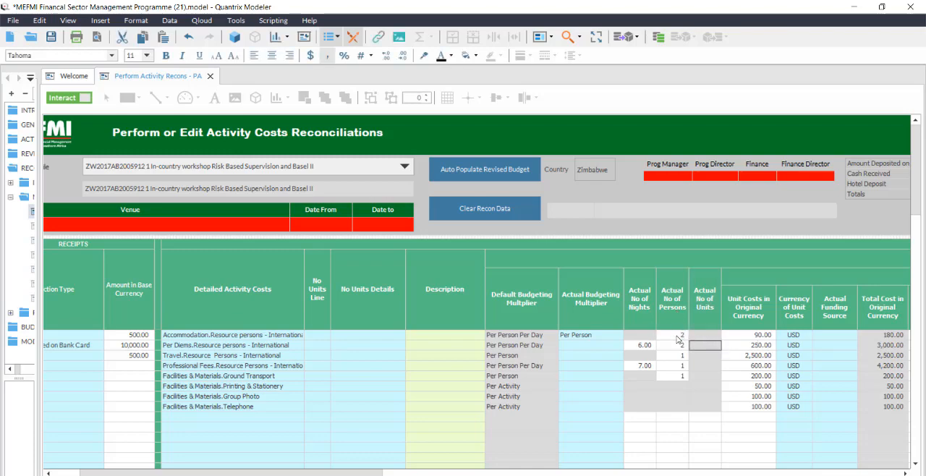
{"action": "left_click", "coordinate": [765, 338]}
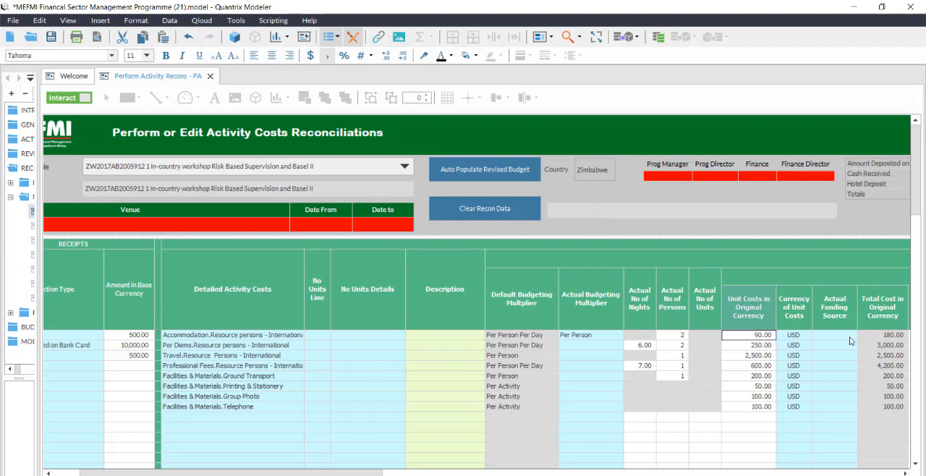
{"action": "left_click", "coordinate": [891, 336]}
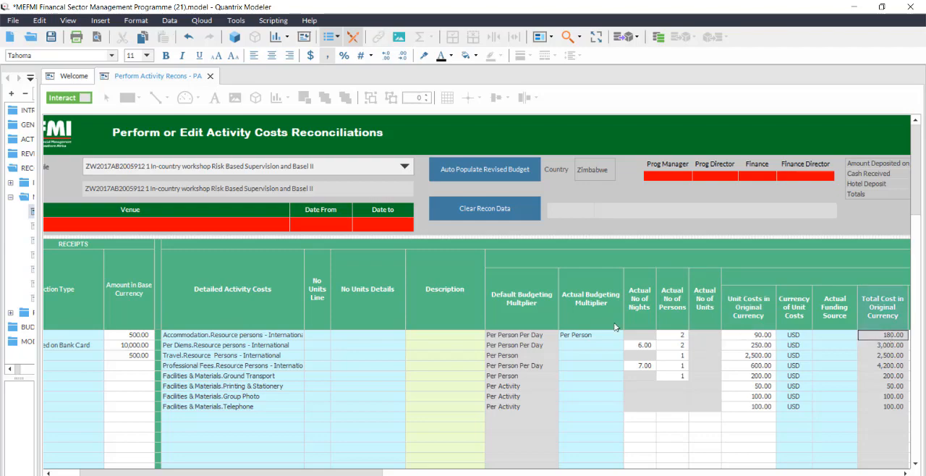
Undo the persons and nights changes on the resource persons accommodation line.
{"action": "left_click", "coordinate": [188, 38]}
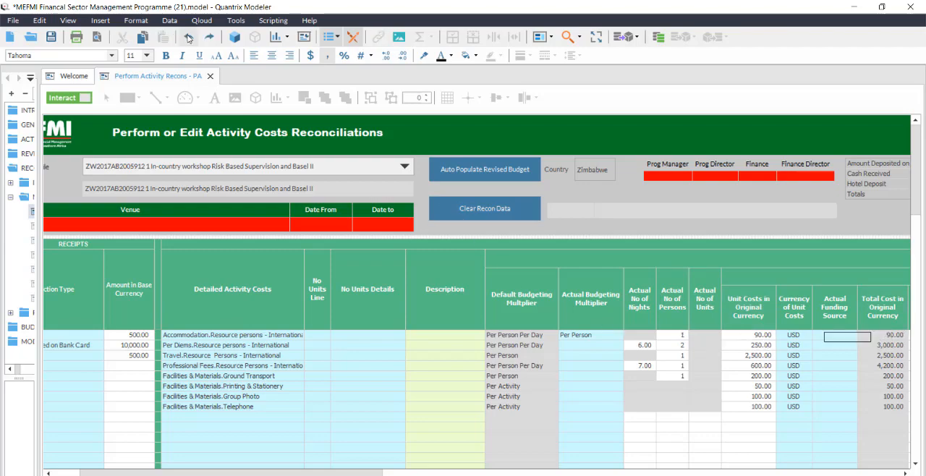
{"action": "left_click", "coordinate": [188, 38]}
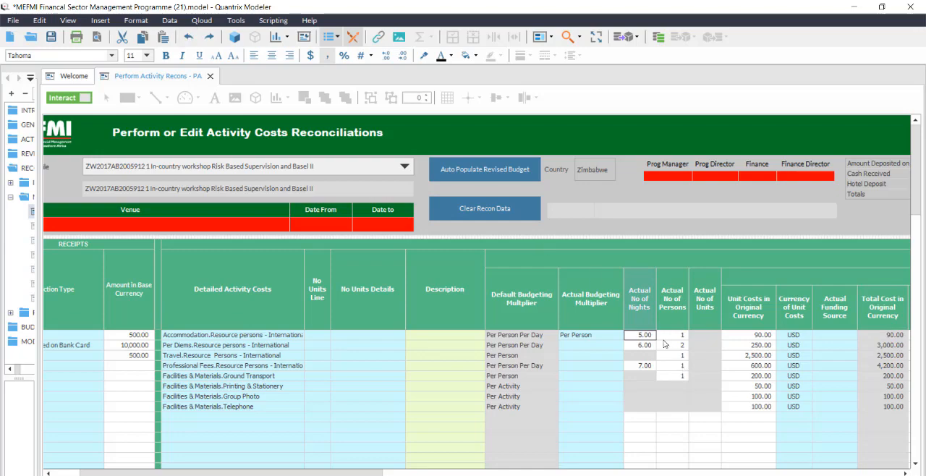
{"action": "key", "text": "Tab"}
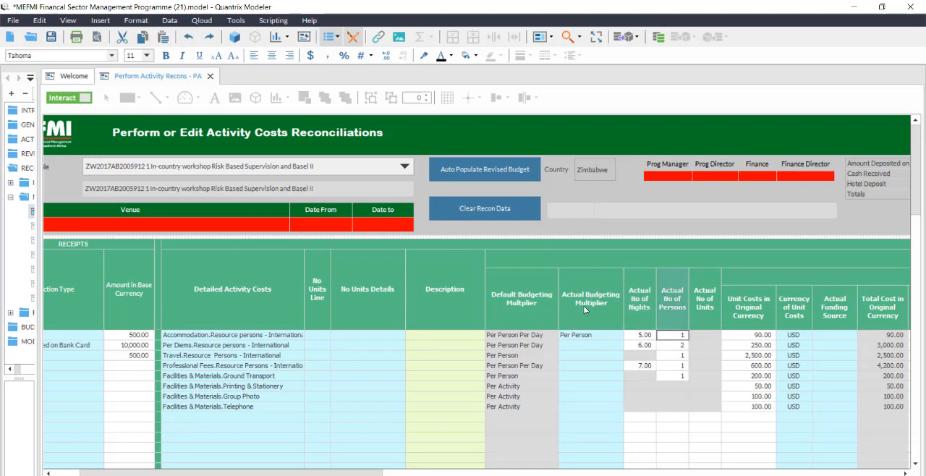
Clear the Actual Budgeting Multiplier of the resource persons accommodation line.
{"action": "left_click", "coordinate": [582, 336]}
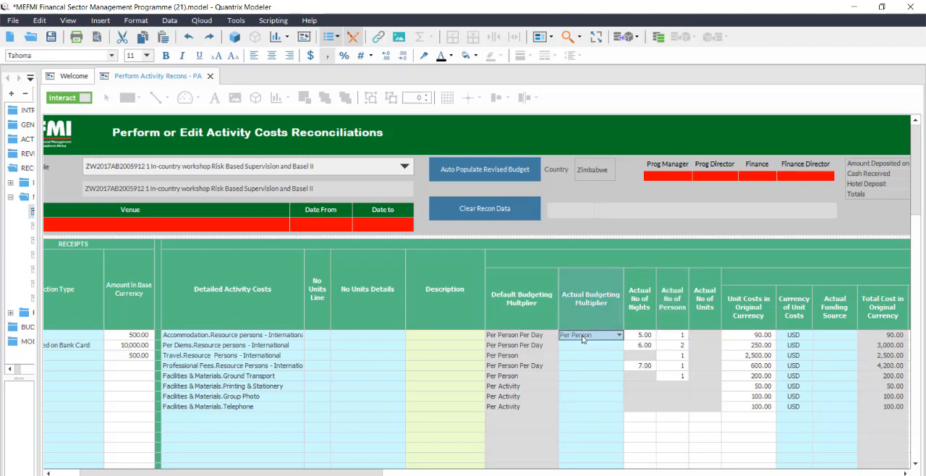
{"action": "key", "text": "Delete"}
{"action": "left_click", "coordinate": [645, 417]}
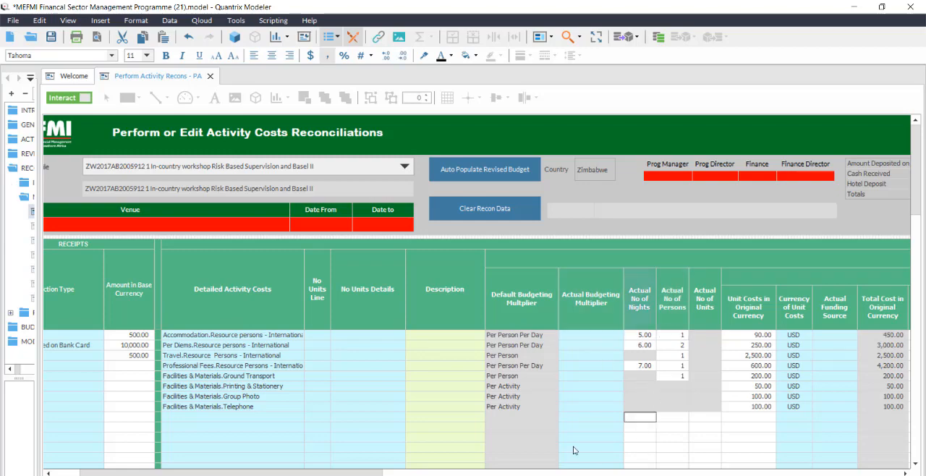
Set the Actual Funding Source of the resource persons accommodation line to MEFMI Funds.
{"action": "left_click_drag", "start_coordinate": [231, 473], "coordinate": [322, 474]}
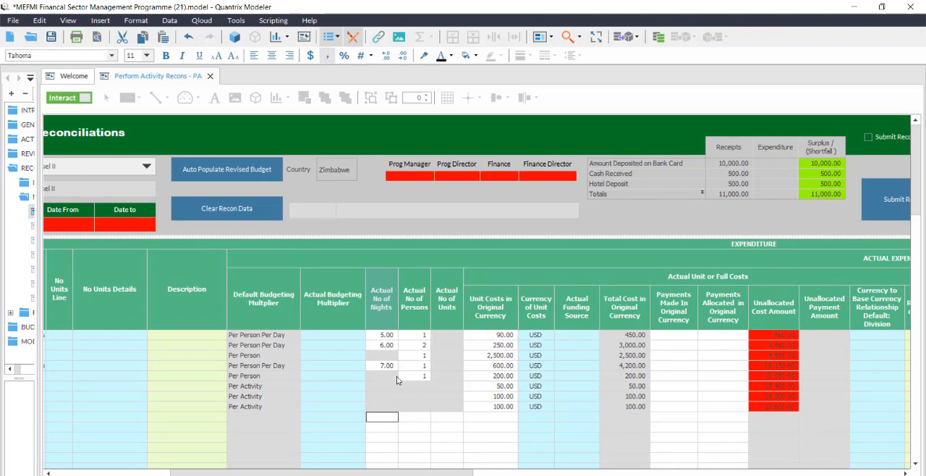
{"action": "left_click", "coordinate": [596, 337]}
{"action": "left_click", "coordinate": [595, 336]}
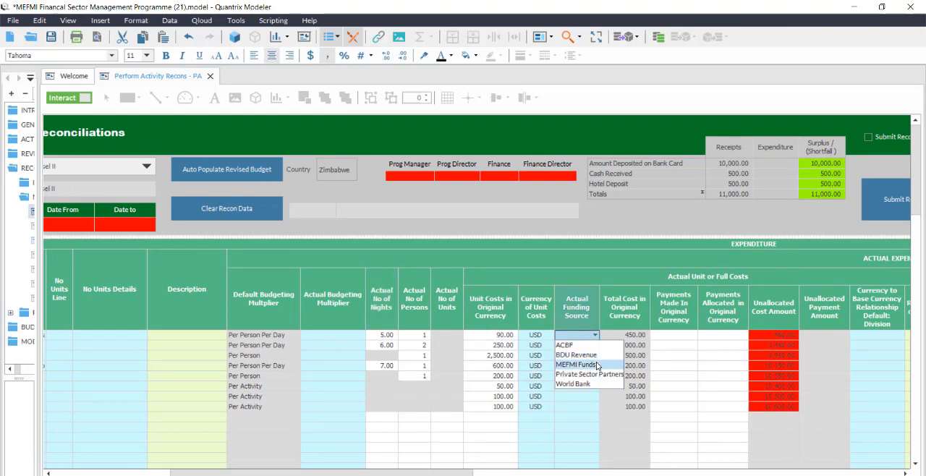
{"action": "left_click", "coordinate": [598, 366]}
Copy the MEFMI Funds funding source to all the remaining cost lines, from Per Diems down to Telephone.
{"action": "right_click", "coordinate": [586, 337]}
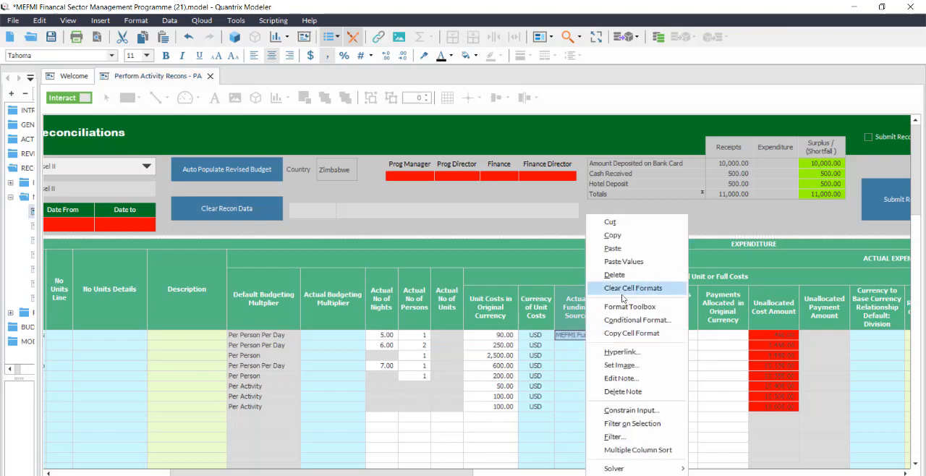
{"action": "left_click", "coordinate": [626, 236]}
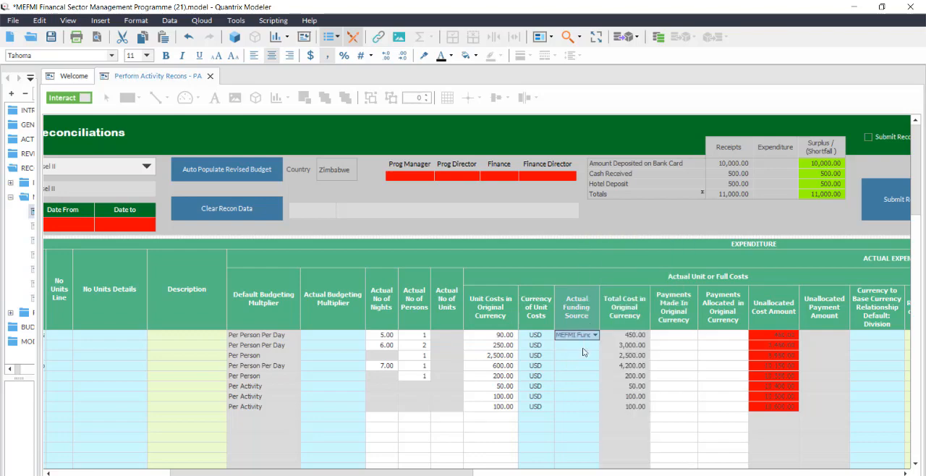
{"action": "left_click_drag", "start_coordinate": [583, 348], "coordinate": [576, 411]}
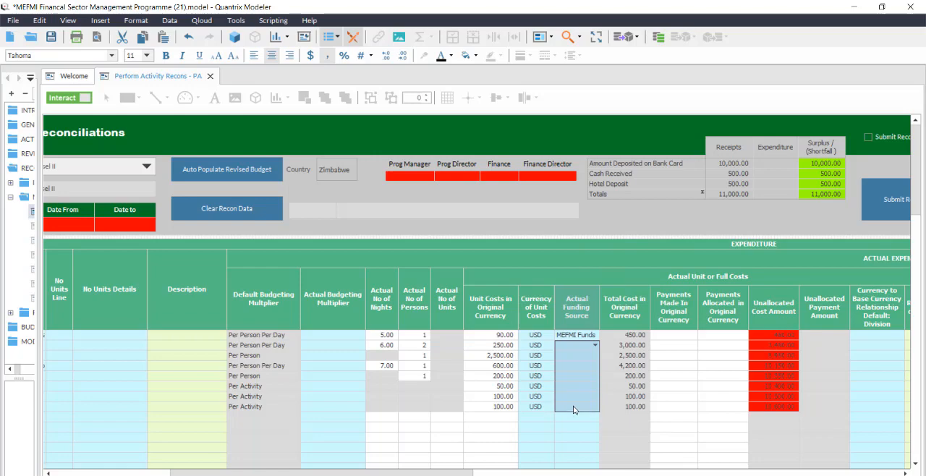
{"action": "right_click", "coordinate": [571, 388]}
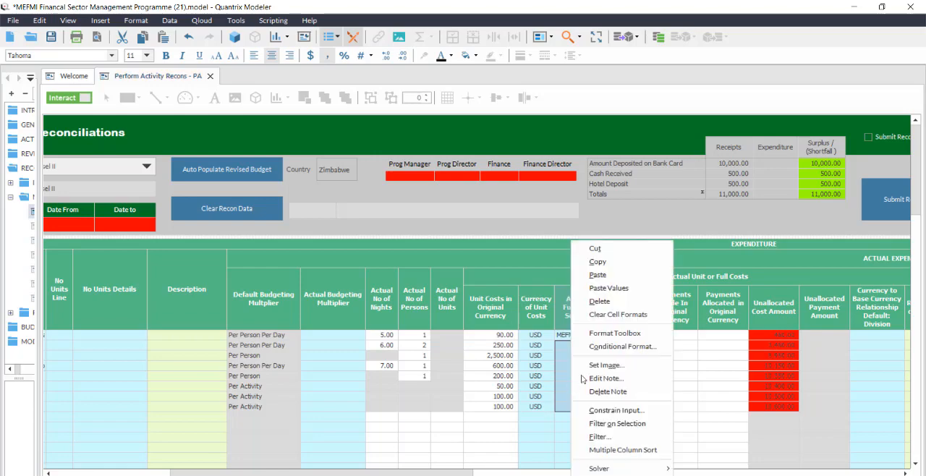
{"action": "left_click", "coordinate": [617, 275]}
{"action": "left_click", "coordinate": [607, 388]}
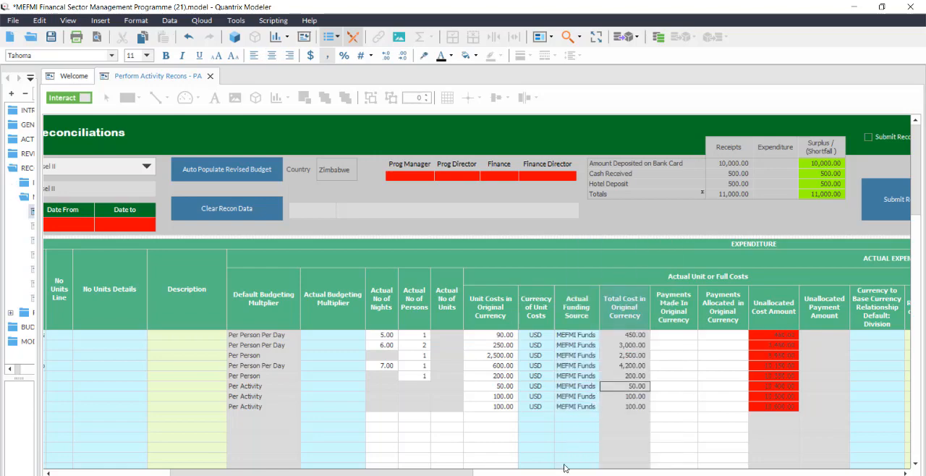
Copy the accommodation line's Total Cost in Original Currency into its Payments Made In Original Currency cell.
{"action": "left_click", "coordinate": [683, 306]}
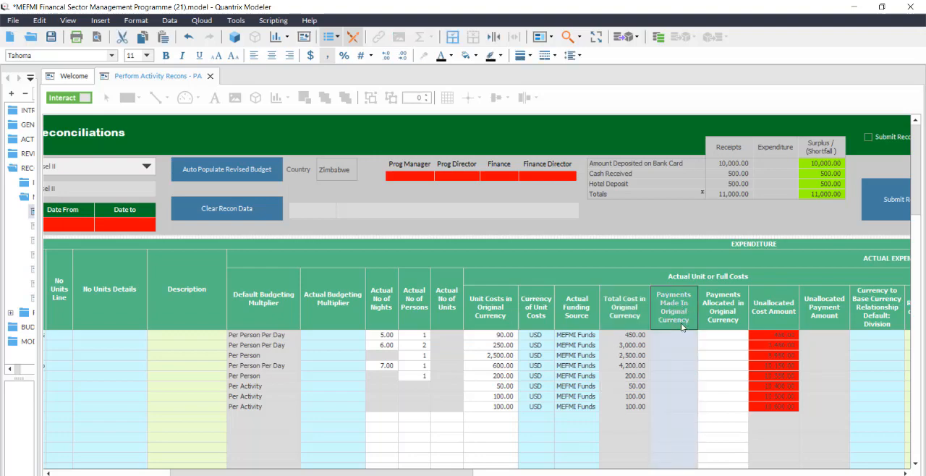
{"action": "left_click", "coordinate": [722, 310]}
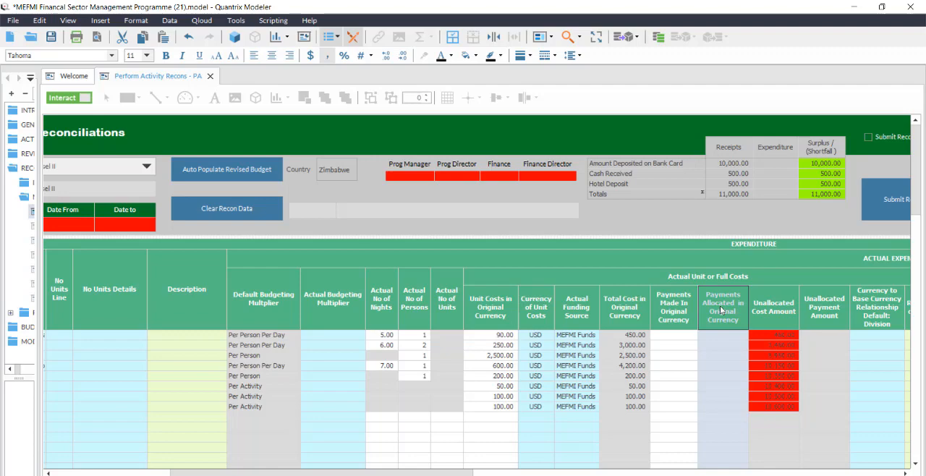
{"action": "right_click", "coordinate": [637, 337]}
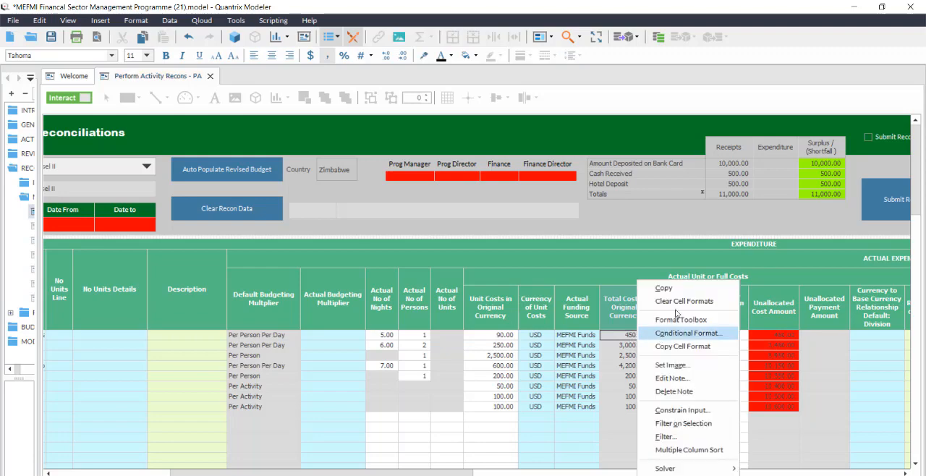
{"action": "left_click", "coordinate": [678, 286]}
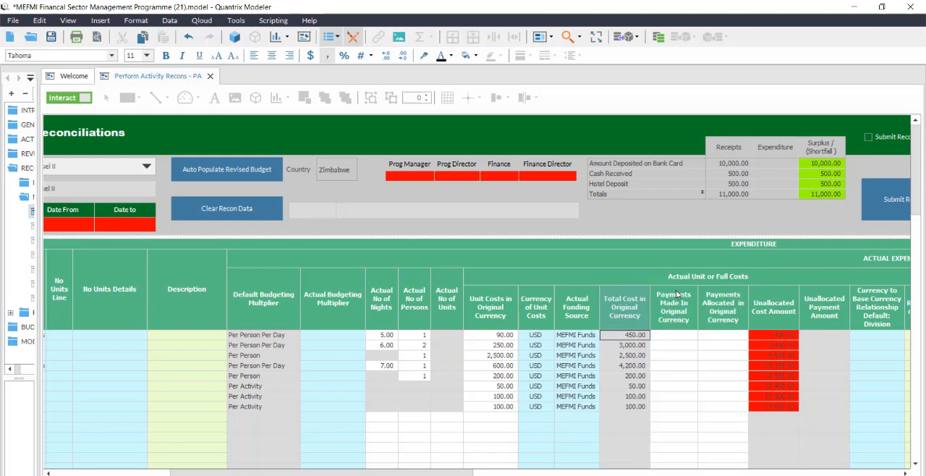
{"action": "left_click", "coordinate": [662, 336]}
{"action": "right_click", "coordinate": [661, 339]}
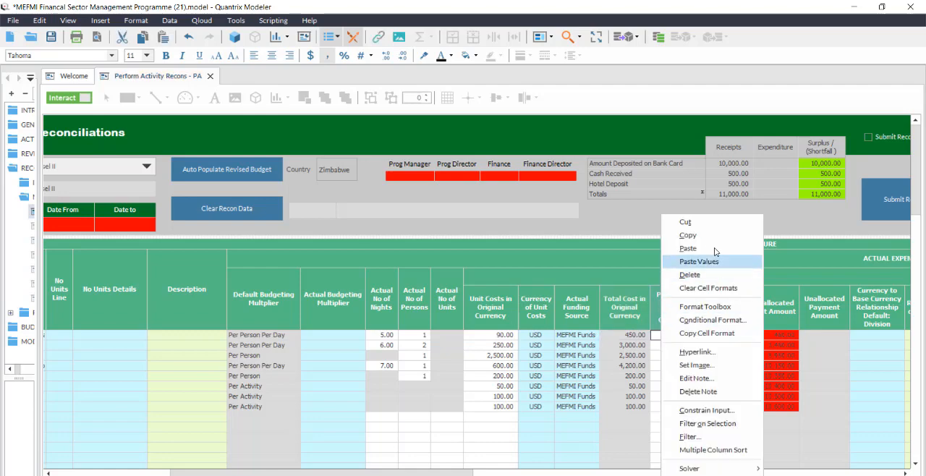
{"action": "left_click", "coordinate": [716, 248]}
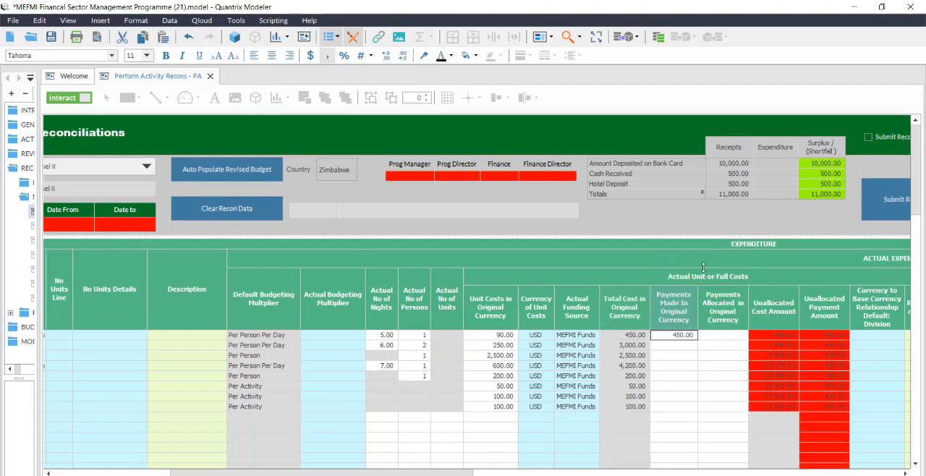
Paste the copied accommodation total into its Payments Allocated in Original Currency cell.
{"action": "left_click", "coordinate": [723, 335]}
{"action": "right_click", "coordinate": [723, 333]}
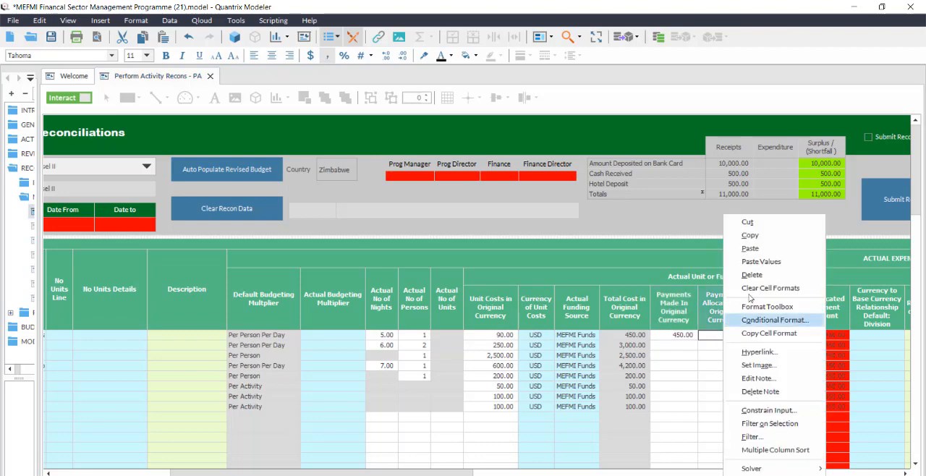
{"action": "left_click", "coordinate": [753, 248]}
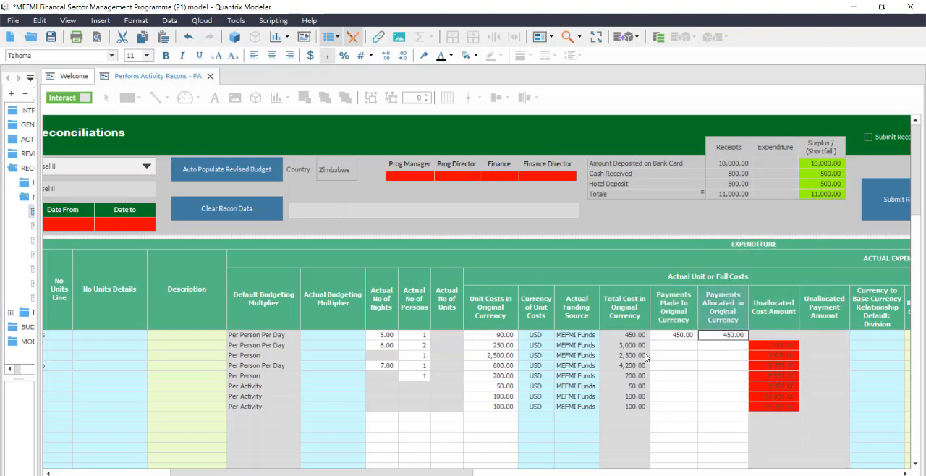
Copy the Total Cost in Original Currency values of all eight cost lines into Payments Made In Original Currency.
{"action": "left_click_drag", "start_coordinate": [625, 335], "coordinate": [630, 407]}
{"action": "right_click", "coordinate": [630, 407]}
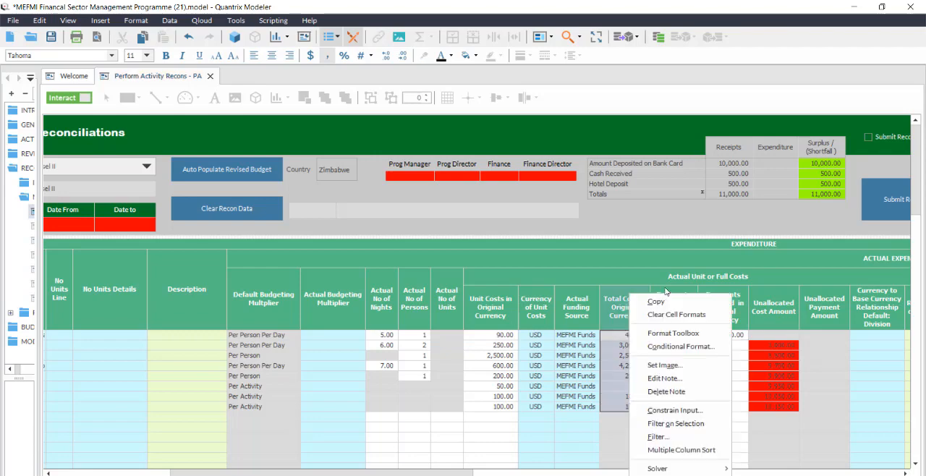
{"action": "left_click", "coordinate": [660, 302]}
{"action": "left_click", "coordinate": [675, 335]}
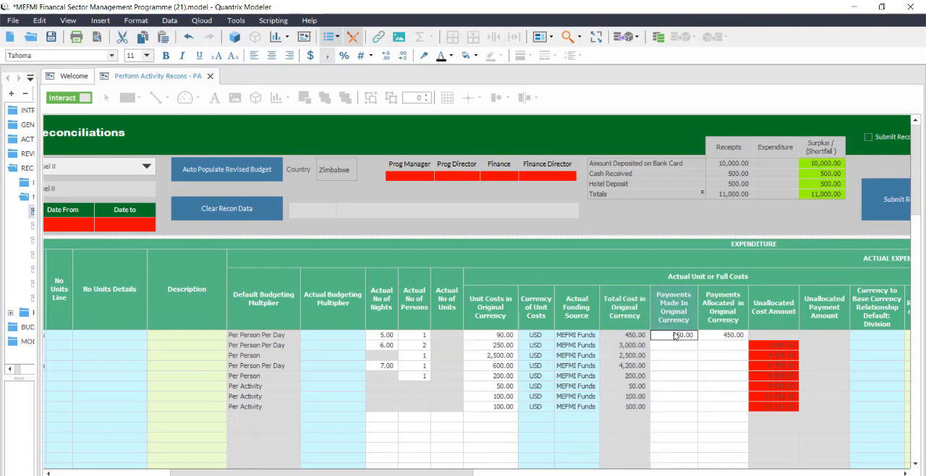
{"action": "right_click", "coordinate": [675, 335]}
{"action": "left_click", "coordinate": [721, 249]}
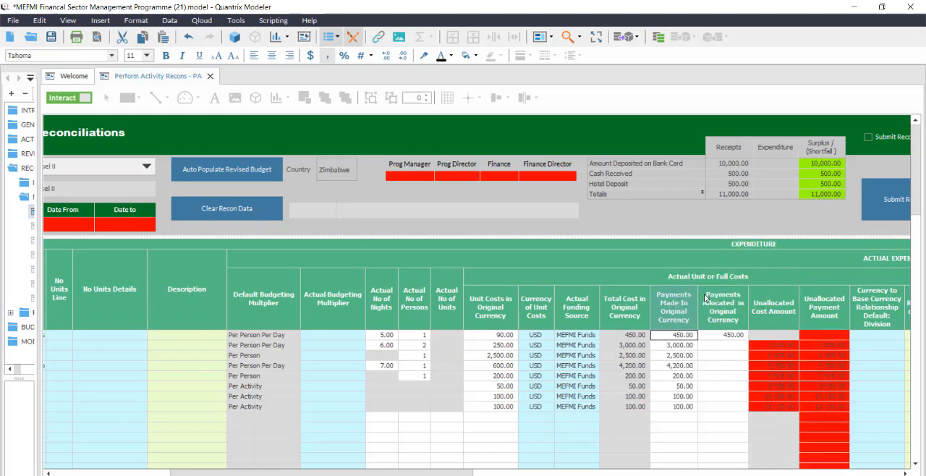
Paste the copied total costs of all eight lines into Payments Allocated in Original Currency.
{"action": "left_click", "coordinate": [725, 335]}
{"action": "right_click", "coordinate": [724, 335]}
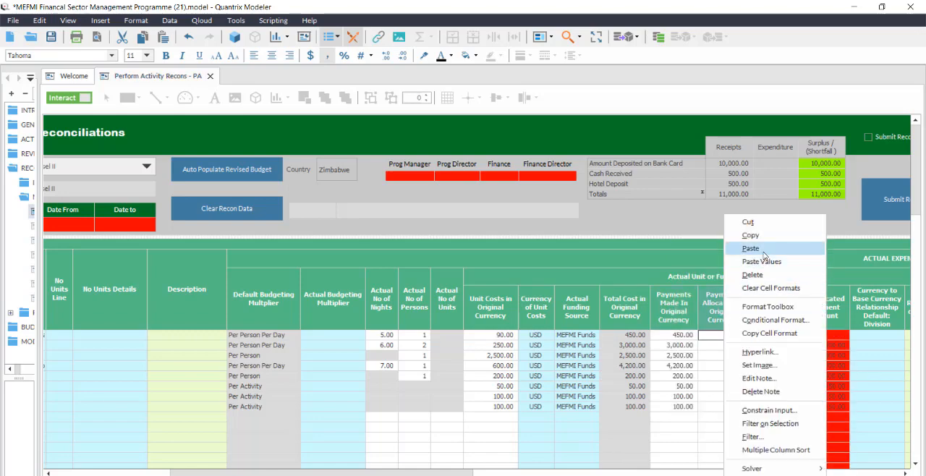
{"action": "left_click", "coordinate": [750, 249]}
{"action": "left_click", "coordinate": [694, 424]}
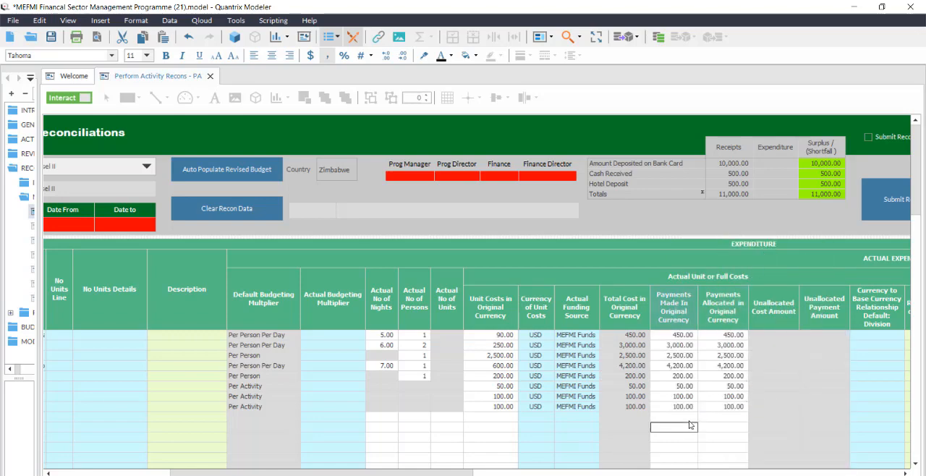
Set the payment Source of the accommodation line for international resource persons to Hotel Deposit.
{"action": "left_click_drag", "start_coordinate": [443, 474], "coordinate": [540, 474]}
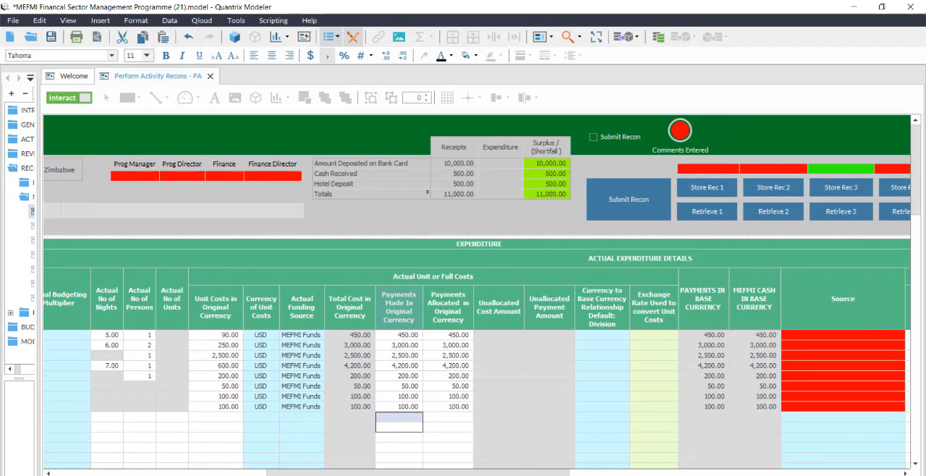
{"action": "left_click_drag", "start_coordinate": [368, 336], "coordinate": [357, 410]}
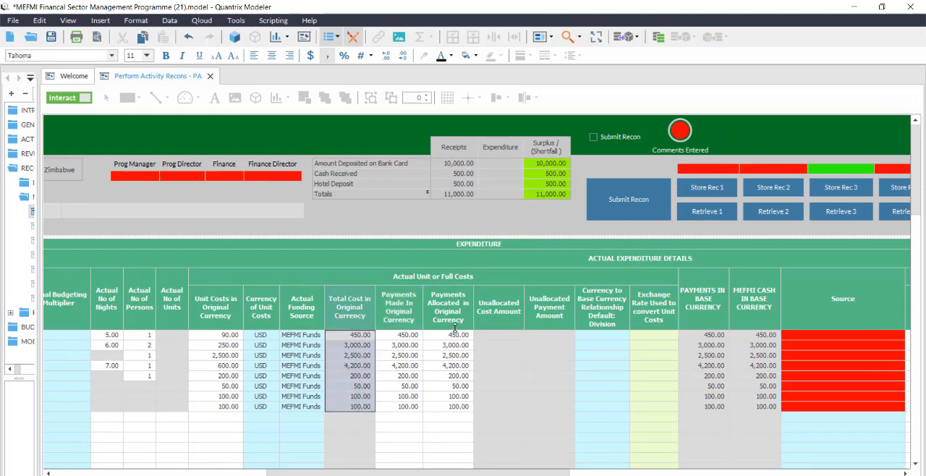
{"action": "left_click_drag", "start_coordinate": [456, 336], "coordinate": [453, 408]}
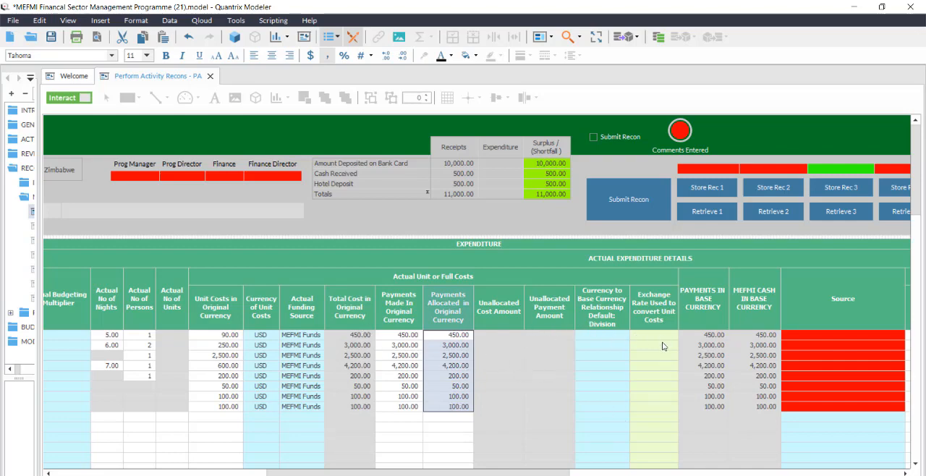
{"action": "left_click", "coordinate": [900, 336]}
{"action": "left_click", "coordinate": [902, 335]}
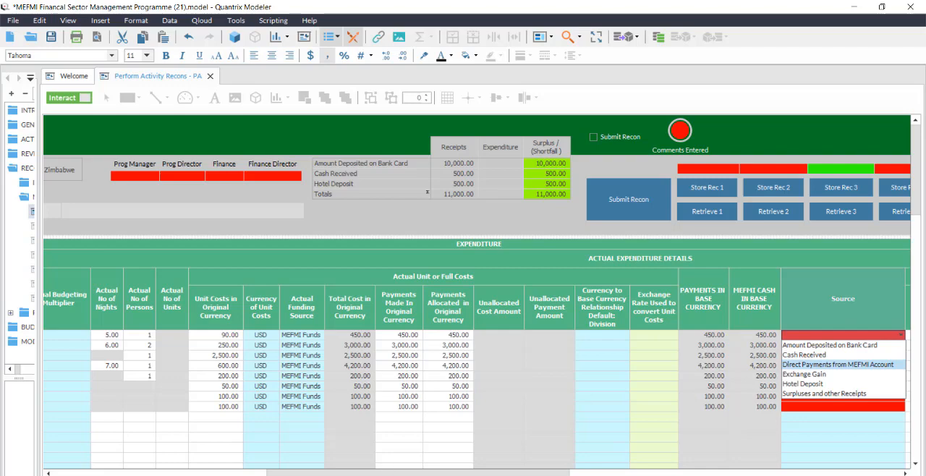
{"action": "left_click", "coordinate": [347, 471]}
{"action": "left_click_drag", "start_coordinate": [316, 474], "coordinate": [154, 434]}
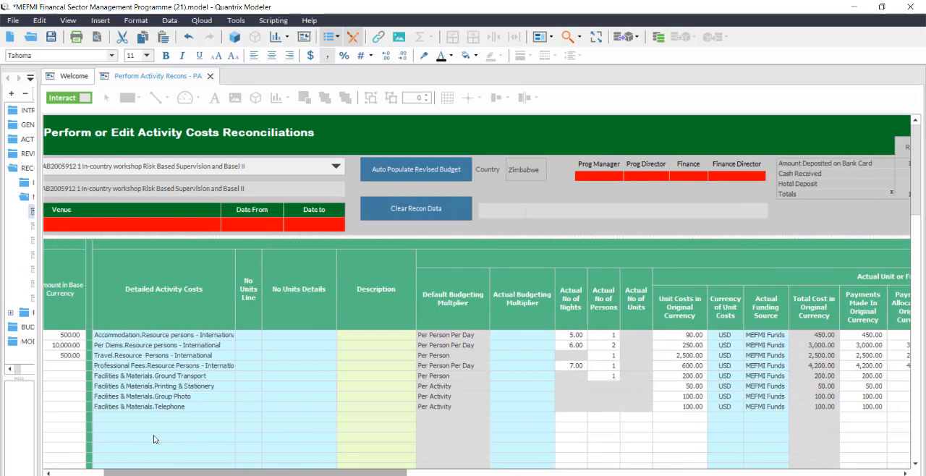
{"action": "left_click_drag", "start_coordinate": [154, 435], "coordinate": [391, 470]}
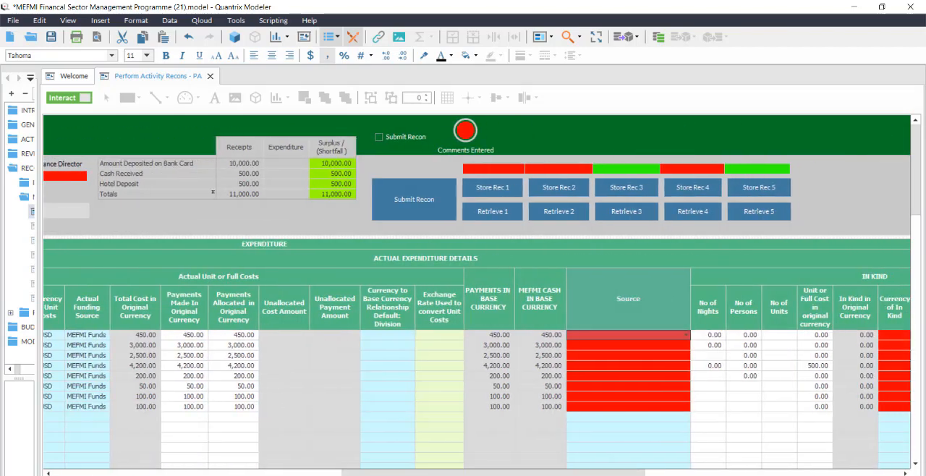
{"action": "left_click", "coordinate": [686, 335]}
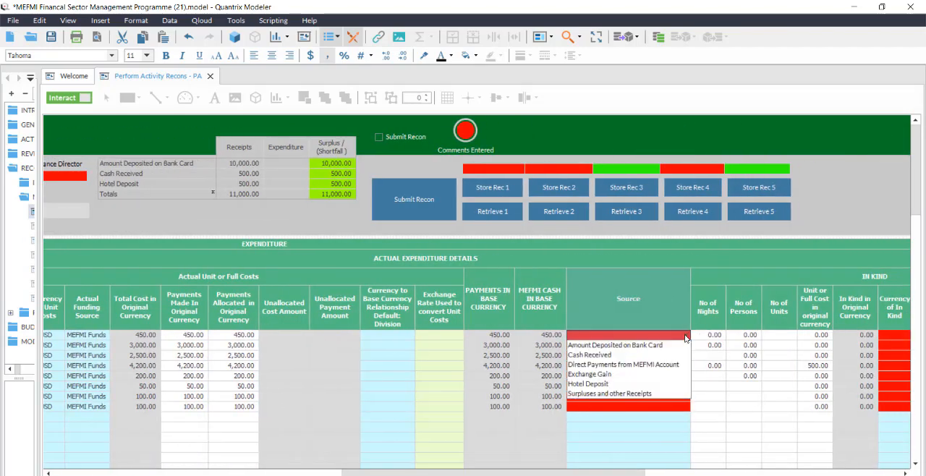
{"action": "left_click", "coordinate": [661, 384]}
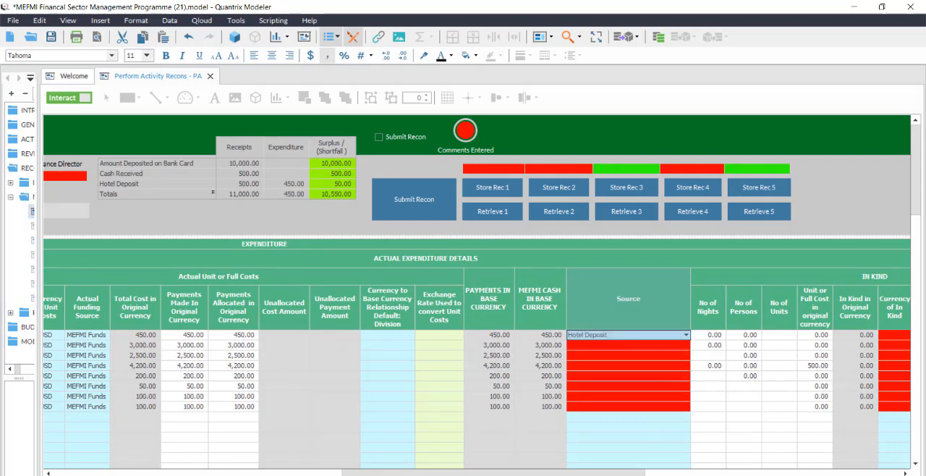
Set the payment Source of the per diems line to Amount Deposited on Bank Card.
{"action": "left_click_drag", "start_coordinate": [499, 465], "coordinate": [524, 467]}
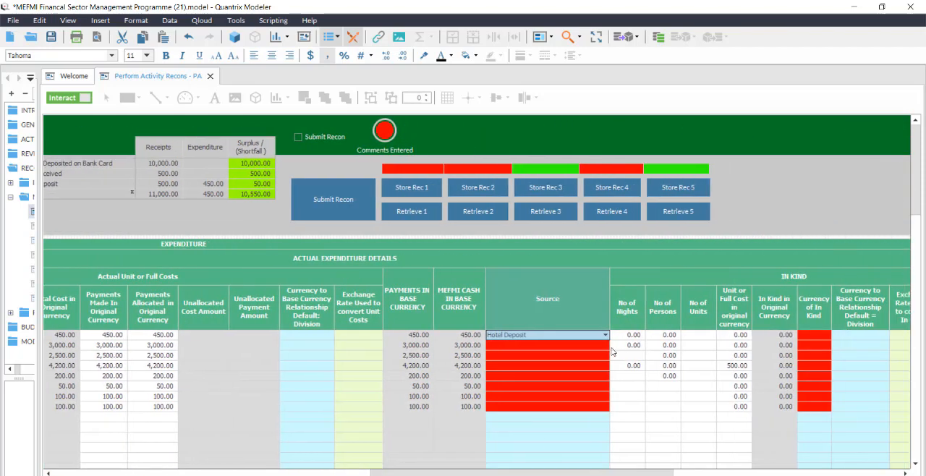
{"action": "left_click", "coordinate": [607, 347]}
{"action": "left_click", "coordinate": [606, 347]}
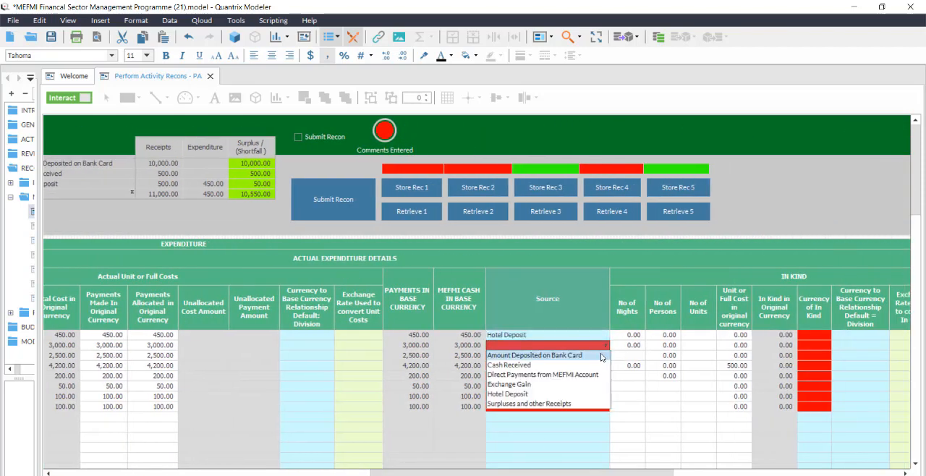
{"action": "left_click", "coordinate": [602, 355]}
Copy the per diems line's Source into the Source cells of the travel and professional fees lines.
{"action": "right_click", "coordinate": [592, 343]}
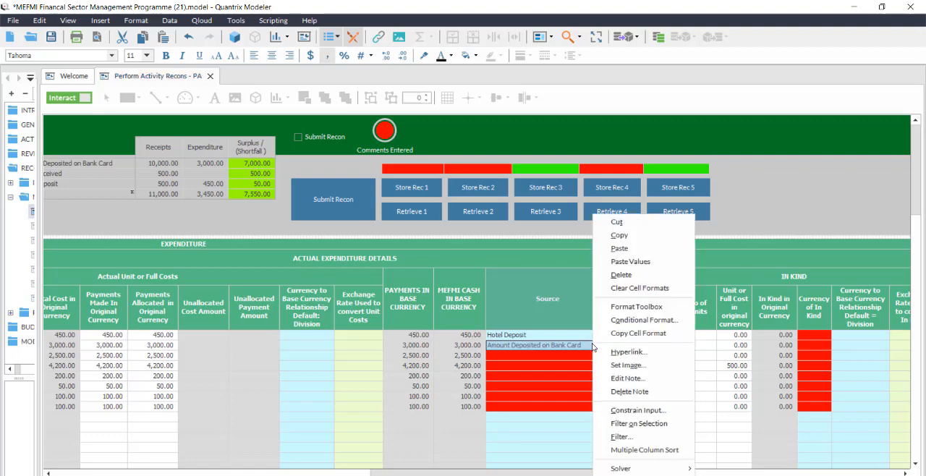
{"action": "left_click", "coordinate": [664, 251]}
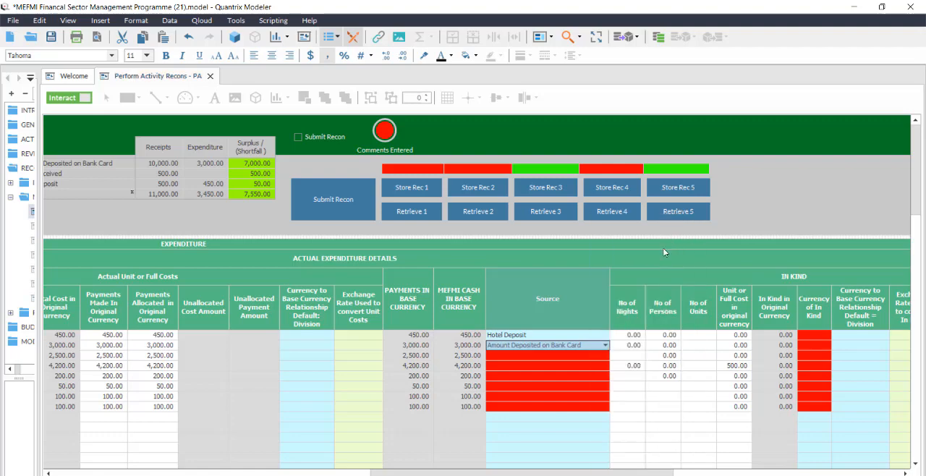
{"action": "left_click", "coordinate": [592, 356]}
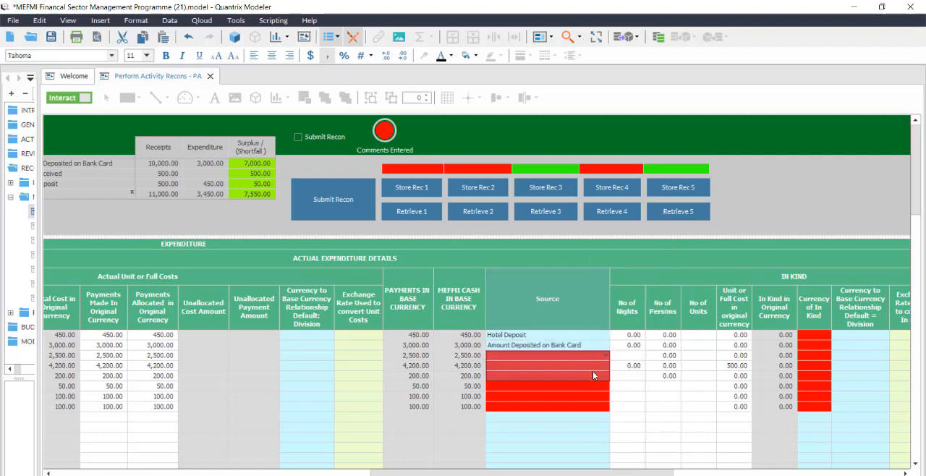
{"action": "right_click", "coordinate": [592, 372]}
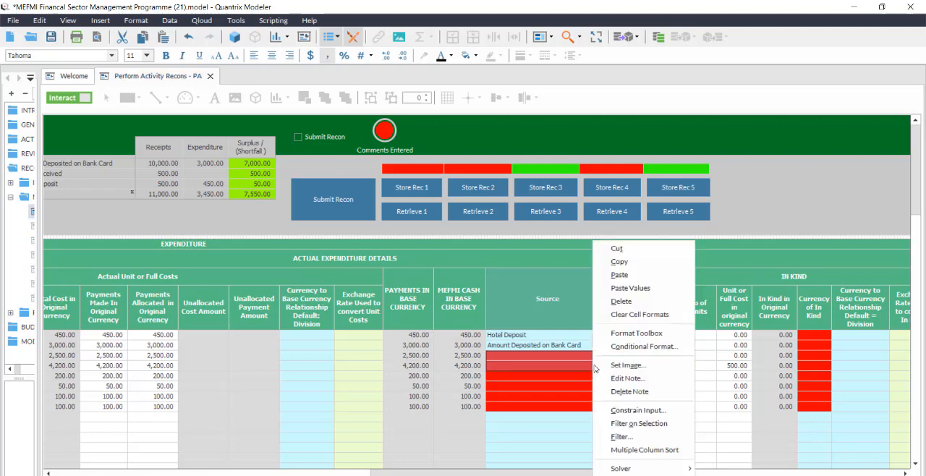
{"action": "left_click", "coordinate": [629, 277]}
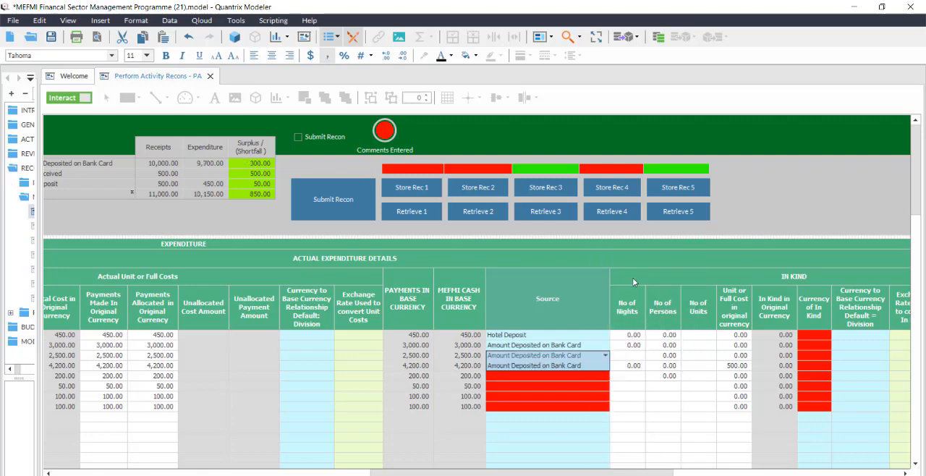
Set the payment Source of the Ground Transport line to Cash Received.
{"action": "left_click", "coordinate": [610, 377]}
{"action": "left_click", "coordinate": [606, 375]}
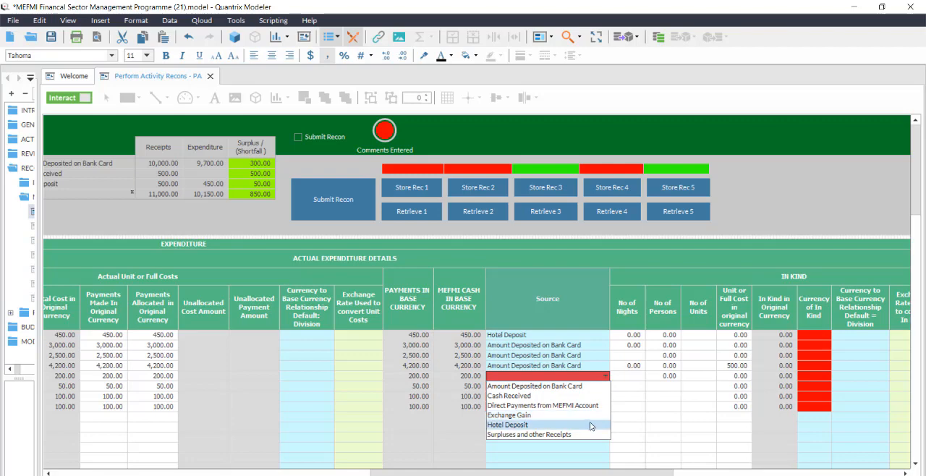
{"action": "left_click", "coordinate": [589, 398]}
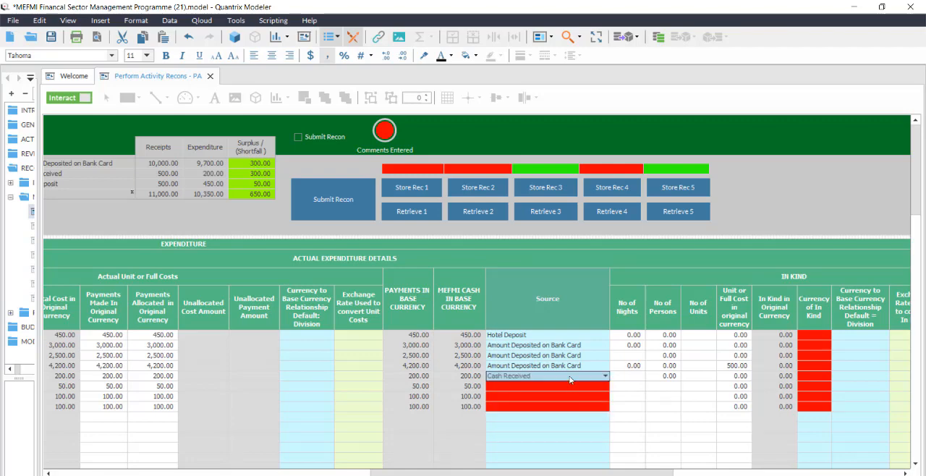
Copy the Ground Transport line's Source into the Printing & Stationery, Group Photo and Telephone lines.
{"action": "right_click", "coordinate": [570, 379]}
{"action": "left_click", "coordinate": [612, 239]}
{"action": "left_click_drag", "start_coordinate": [581, 383], "coordinate": [578, 410]}
{"action": "right_click", "coordinate": [577, 407]}
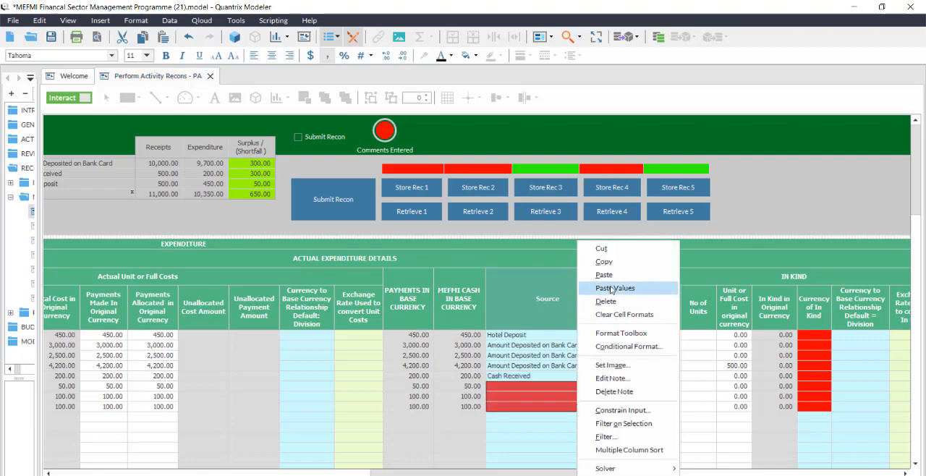
{"action": "left_click", "coordinate": [611, 275]}
Review the chosen sources against the receipts, expenditure and surplus or shortfall of the bank card, cash received, hotel deposit and totals.
{"action": "left_click", "coordinate": [556, 366]}
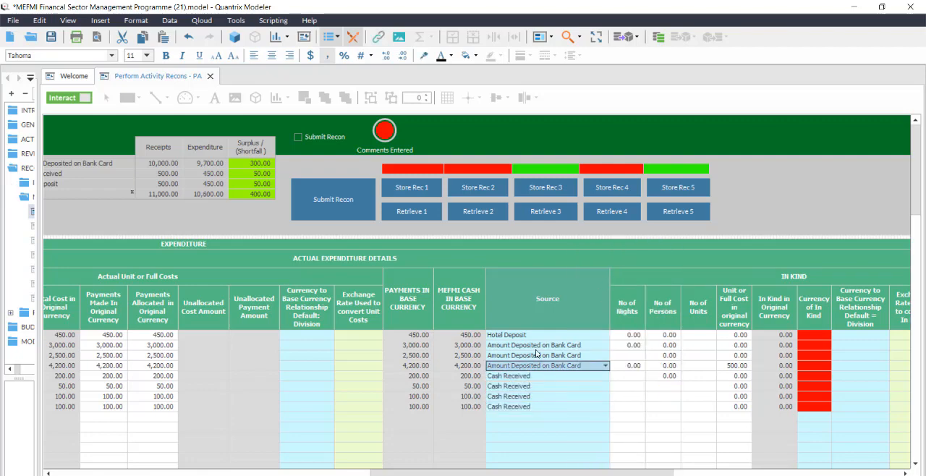
{"action": "left_click", "coordinate": [517, 336]}
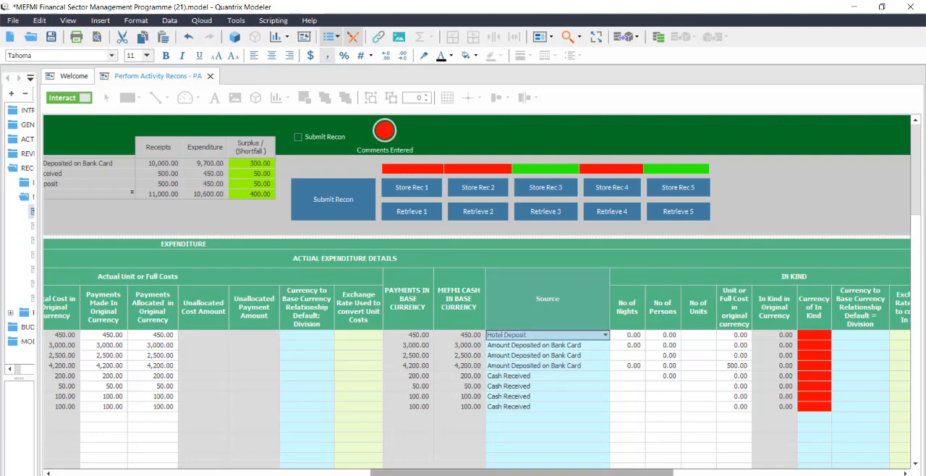
{"action": "left_click_drag", "start_coordinate": [462, 474], "coordinate": [434, 473]}
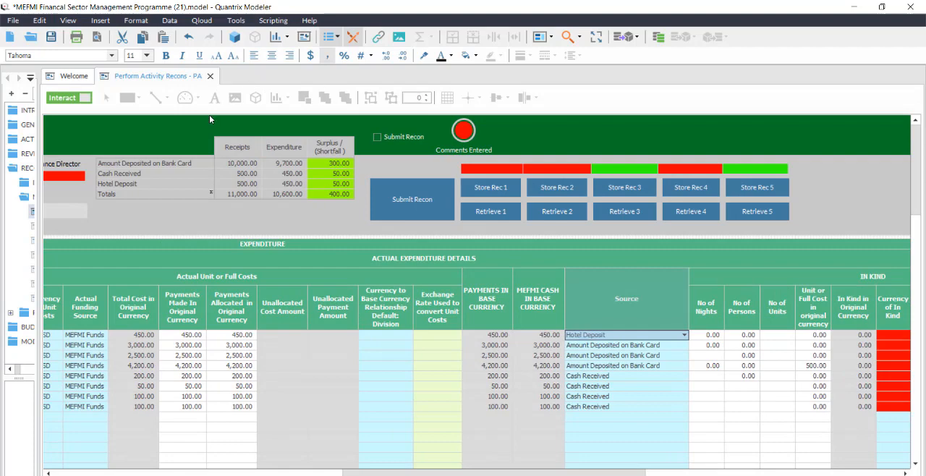
{"action": "left_click", "coordinate": [180, 165]}
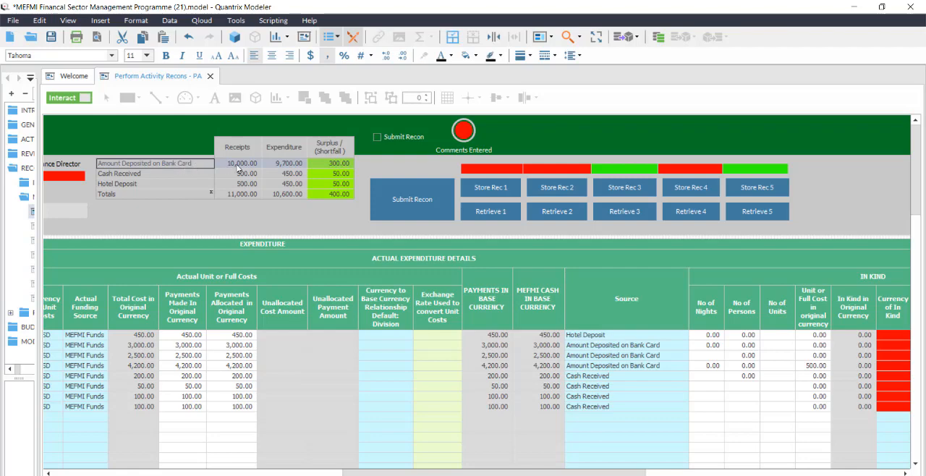
{"action": "left_click", "coordinate": [282, 166]}
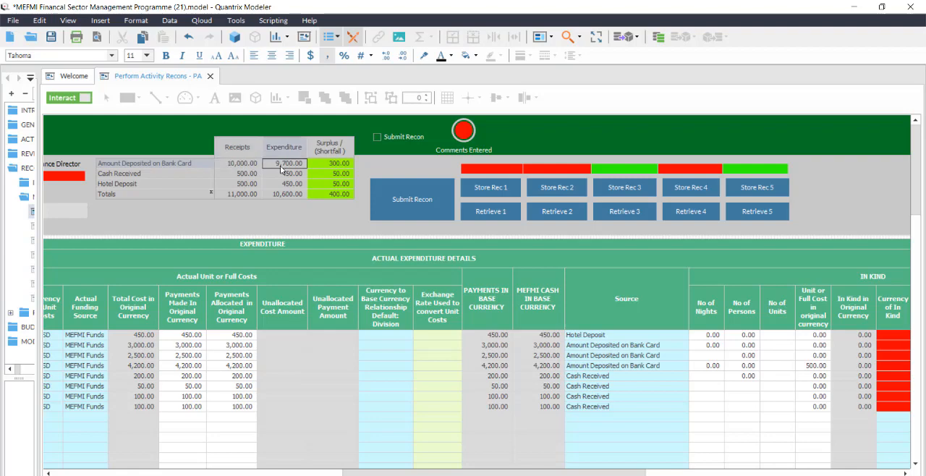
{"action": "left_click", "coordinate": [348, 168]}
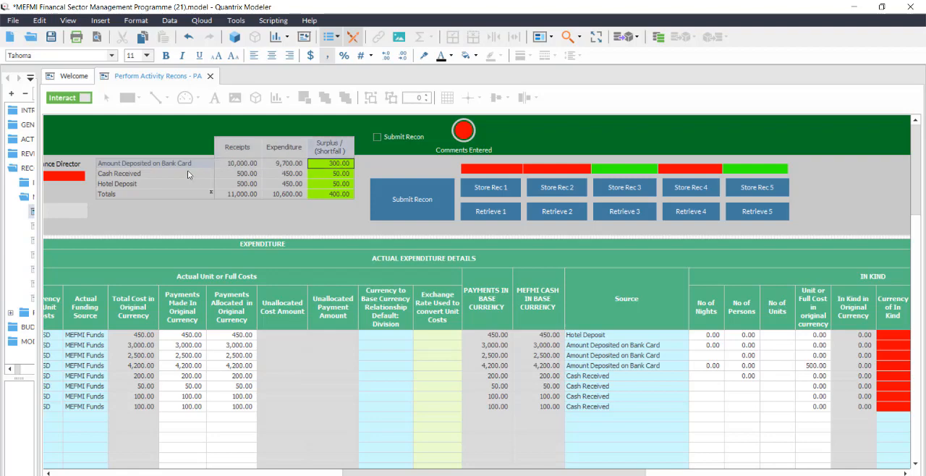
{"action": "left_click", "coordinate": [238, 174]}
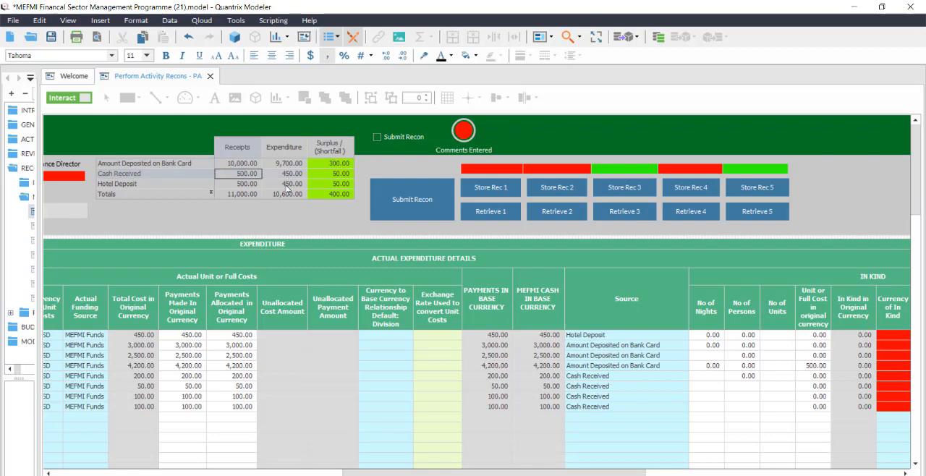
{"action": "left_click", "coordinate": [295, 174]}
{"action": "left_click", "coordinate": [332, 176]}
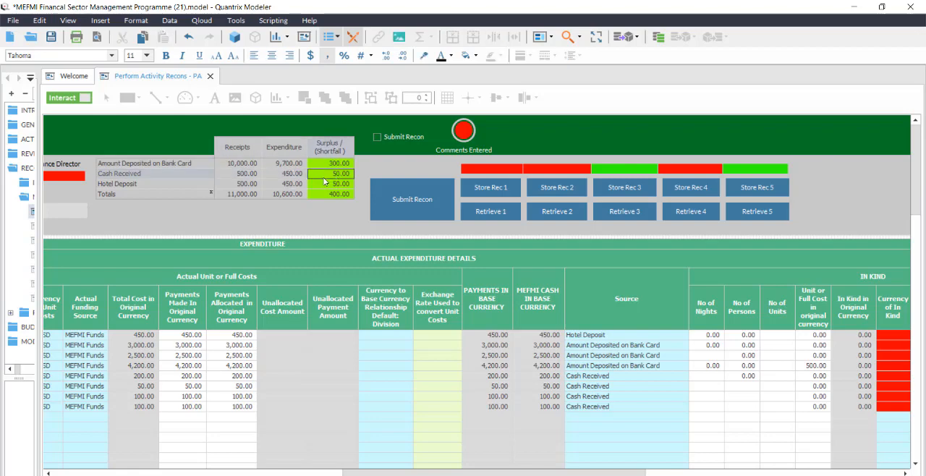
{"action": "left_click", "coordinate": [124, 184]}
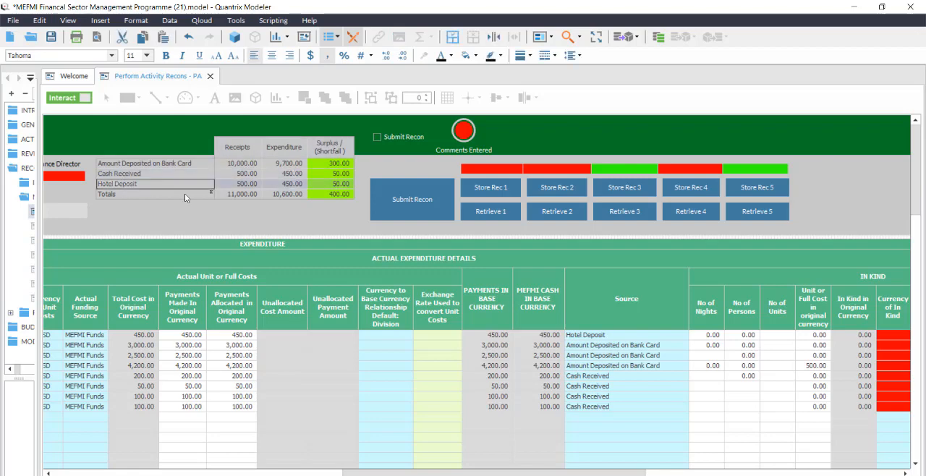
{"action": "left_click", "coordinate": [236, 186]}
{"action": "left_click", "coordinate": [293, 187]}
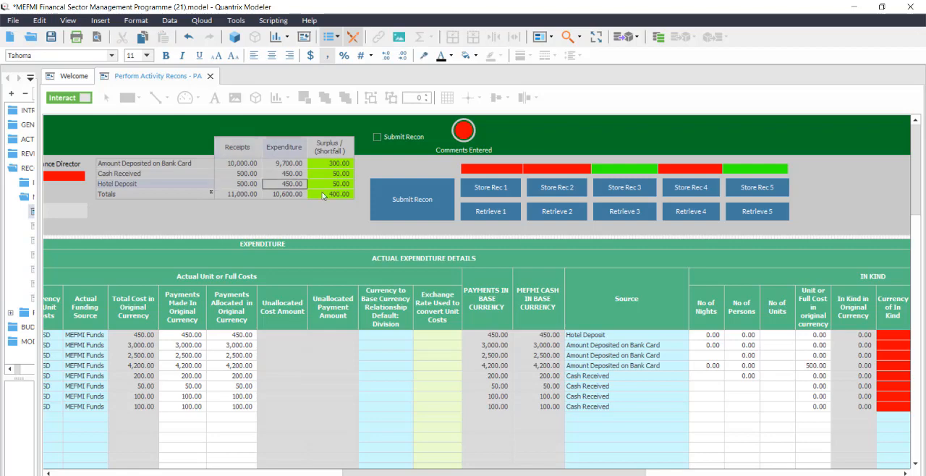
{"action": "left_click", "coordinate": [341, 186]}
{"action": "left_click", "coordinate": [344, 196]}
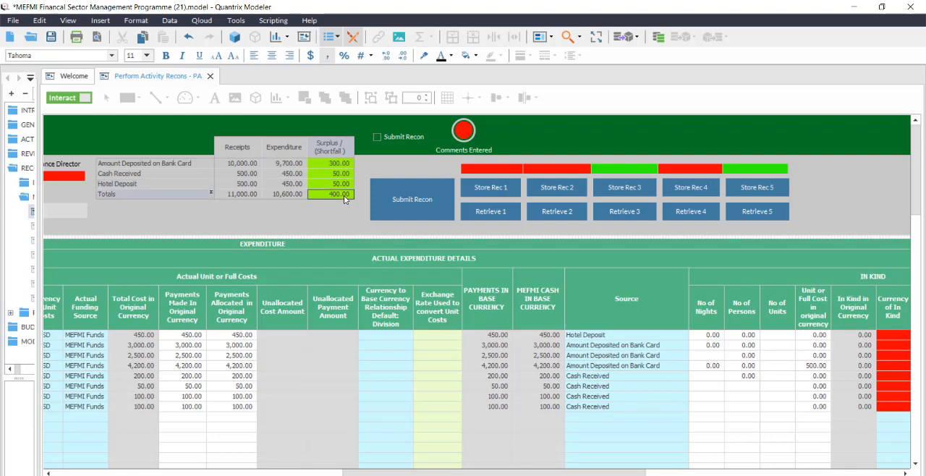
Examine the base currency relationship and exchange rate columns for unit costs, then the In Kind and comments columns.
{"action": "left_click_drag", "start_coordinate": [478, 472], "coordinate": [398, 445]}
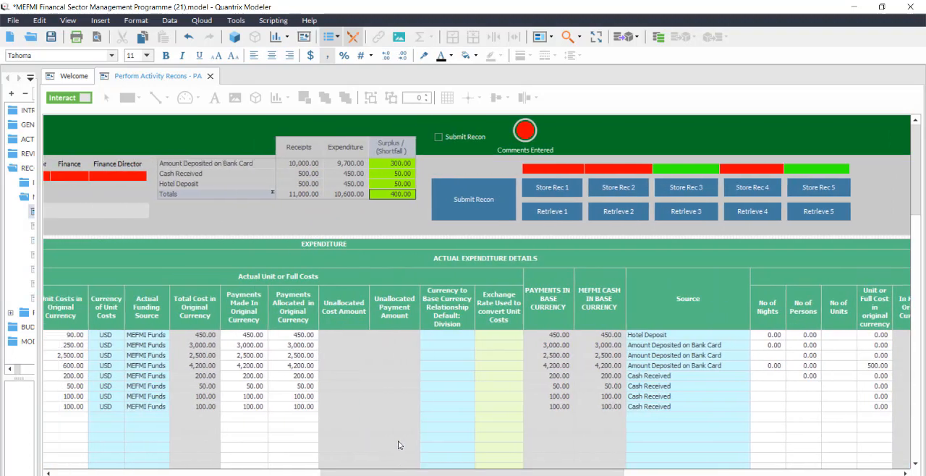
{"action": "left_click_drag", "start_coordinate": [445, 301], "coordinate": [499, 304]}
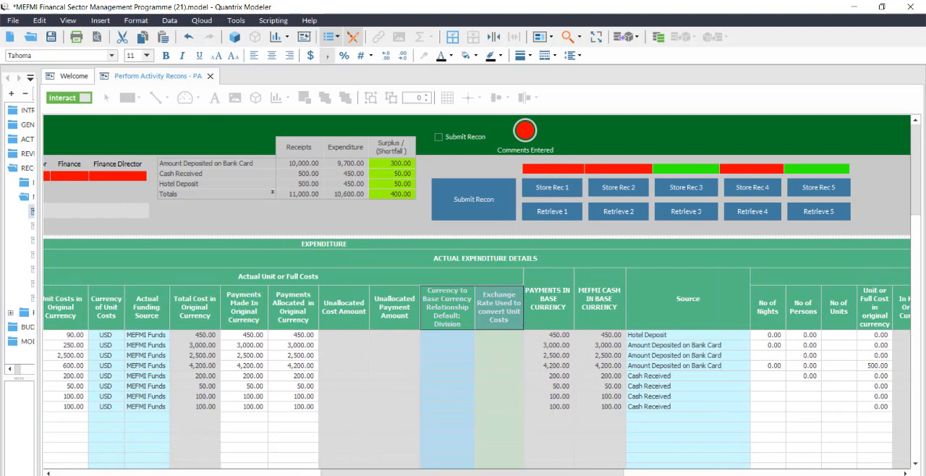
{"action": "left_click_drag", "start_coordinate": [463, 473], "coordinate": [284, 427]}
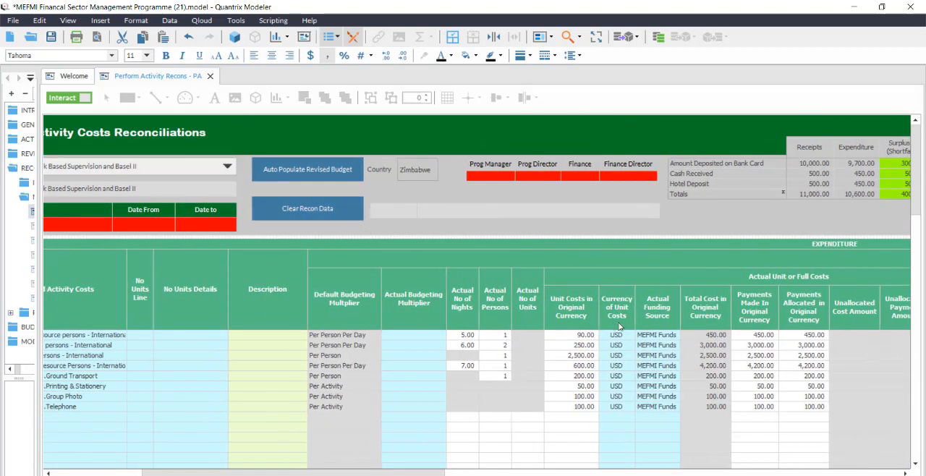
{"action": "left_click_drag", "start_coordinate": [429, 473], "coordinate": [588, 389]}
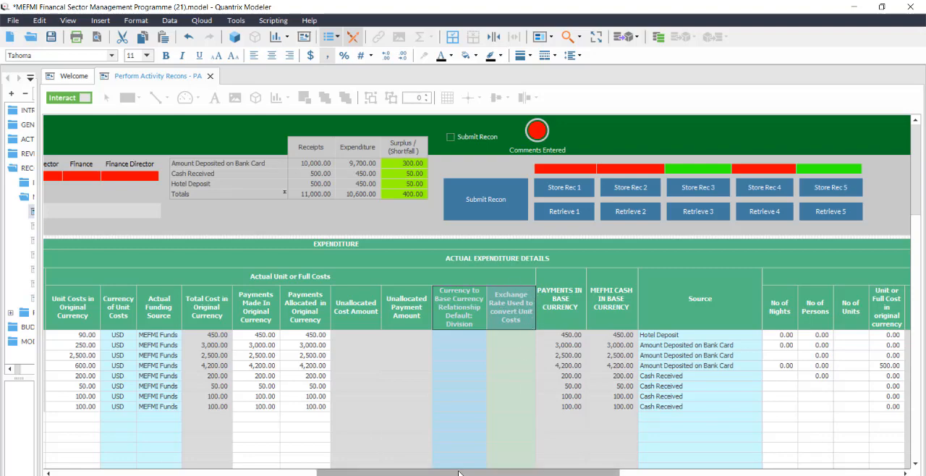
{"action": "left_click_drag", "start_coordinate": [532, 472], "coordinate": [706, 472]}
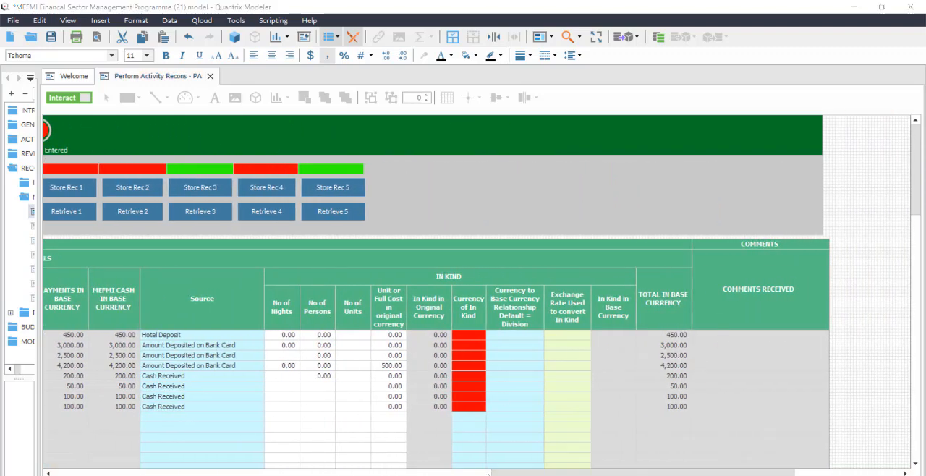
{"action": "left_click_drag", "start_coordinate": [497, 473], "coordinate": [402, 450]}
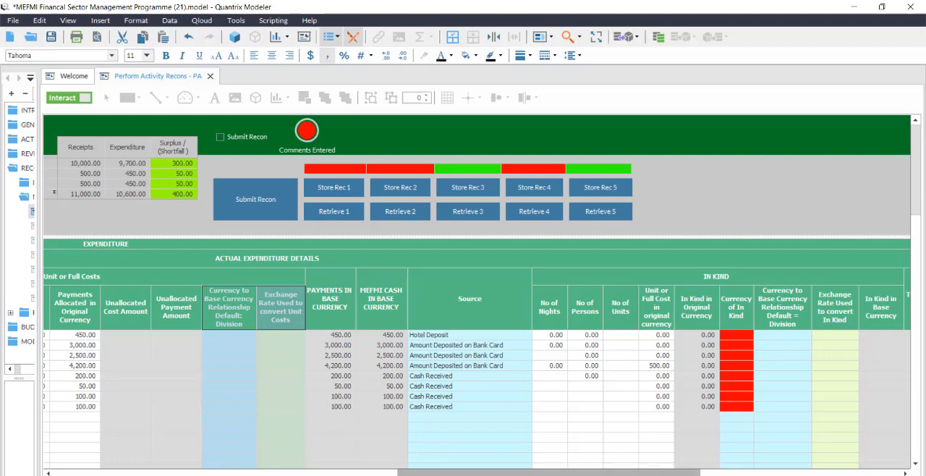
Clear the actual number of persons, unit cost, currency and funding source of the Travel Resource Persons line.
{"action": "left_click_drag", "start_coordinate": [454, 472], "coordinate": [160, 400]}
{"action": "left_click_drag", "start_coordinate": [139, 356], "coordinate": [874, 359]}
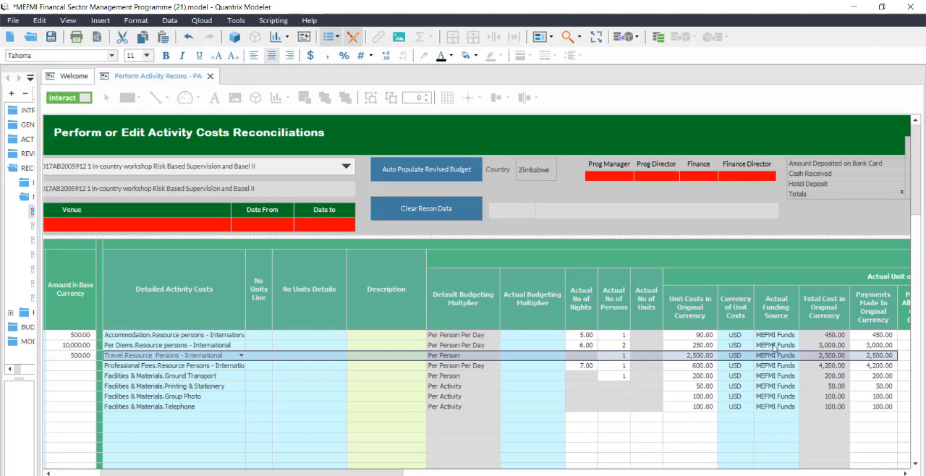
{"action": "left_click", "coordinate": [588, 358]}
{"action": "left_click_drag", "start_coordinate": [588, 358], "coordinate": [778, 364]}
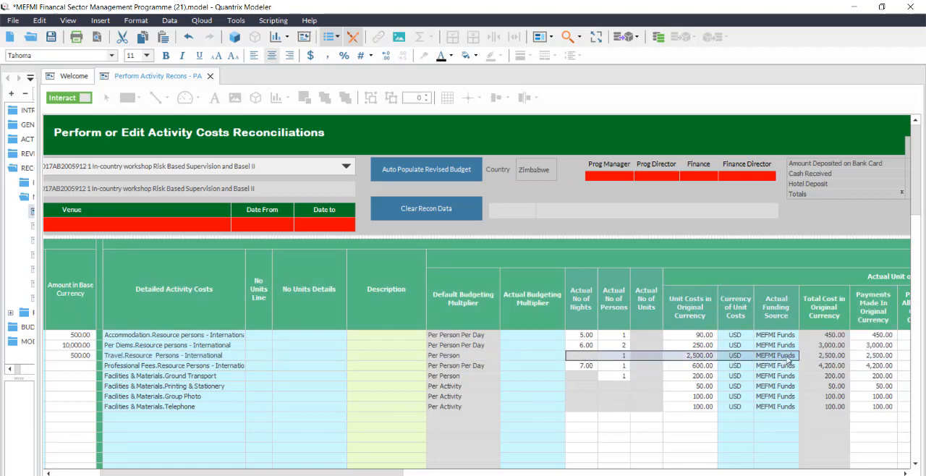
{"action": "key", "text": "Delete"}
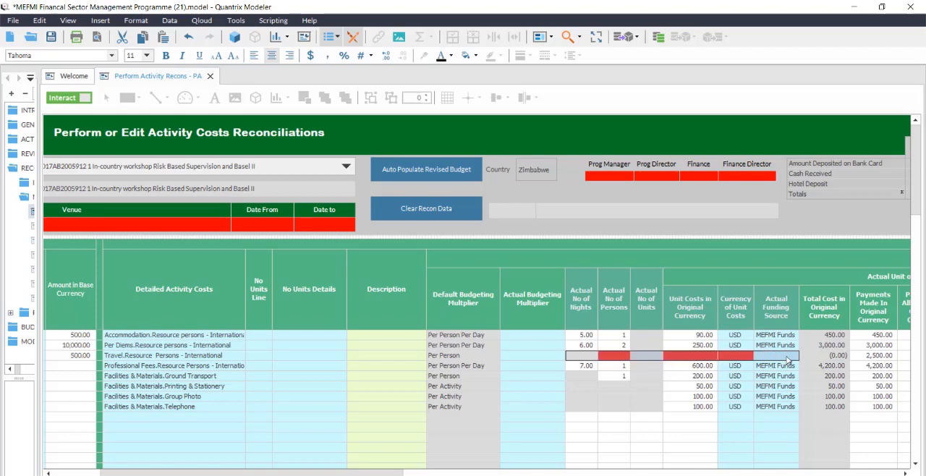
{"action": "left_click", "coordinate": [555, 400]}
Clear the payments made and payments allocated amounts of the Travel Resource Persons line.
{"action": "left_click_drag", "start_coordinate": [377, 473], "coordinate": [485, 472]}
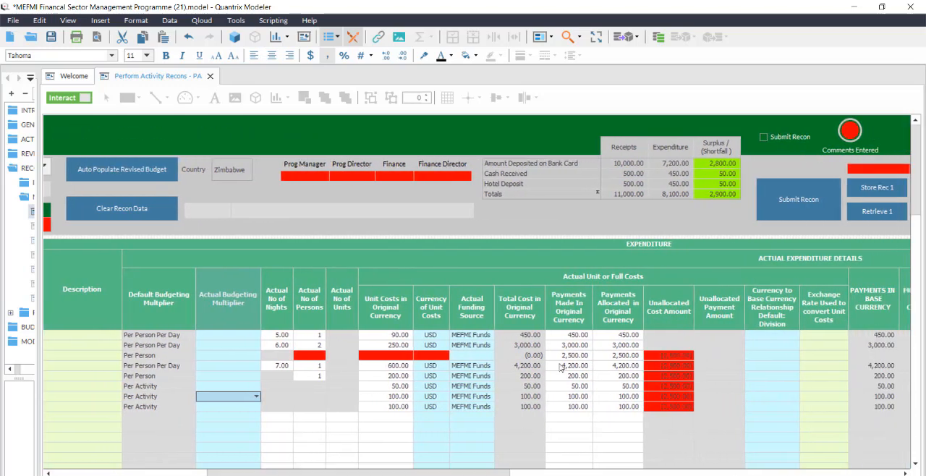
{"action": "left_click_drag", "start_coordinate": [571, 356], "coordinate": [620, 360]}
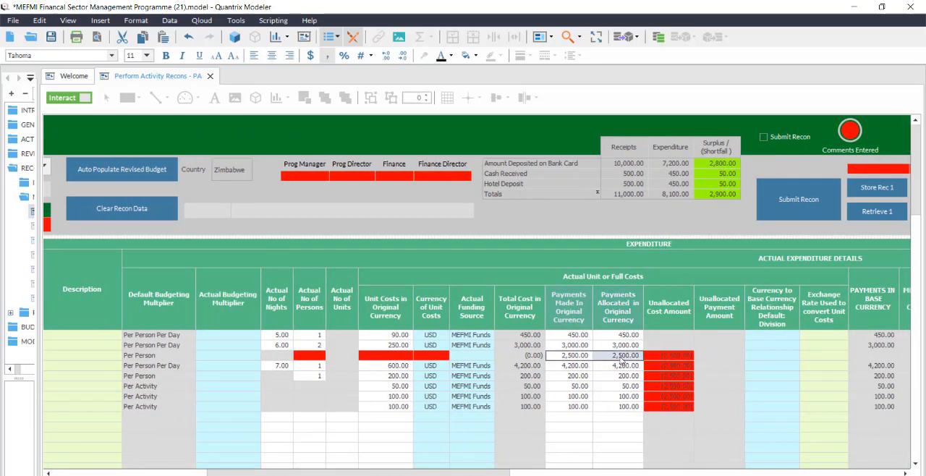
{"action": "key", "text": "Delete"}
{"action": "left_click", "coordinate": [615, 376]}
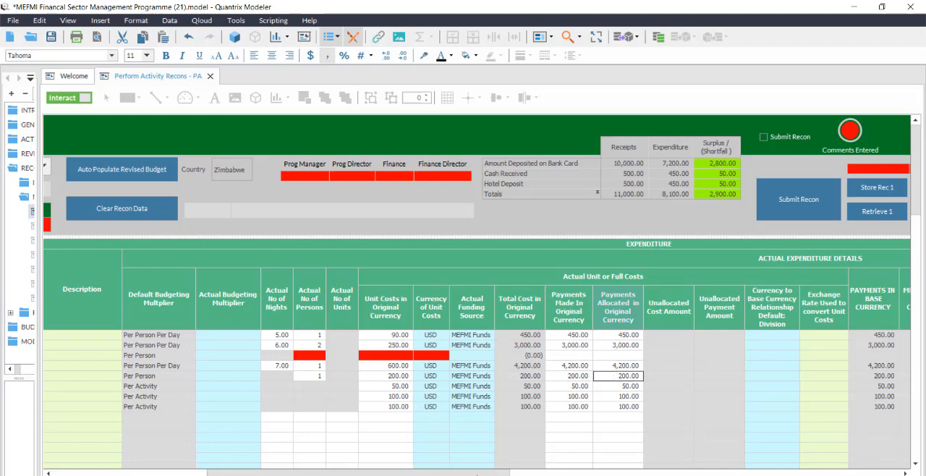
Clear the In Kind entries of all activity cost lines and the payment Source of the Travel line.
{"action": "left_click_drag", "start_coordinate": [478, 474], "coordinate": [555, 474]}
{"action": "scroll", "coordinate": [477, 297], "scroll_direction": "right", "scroll_amount": 3}
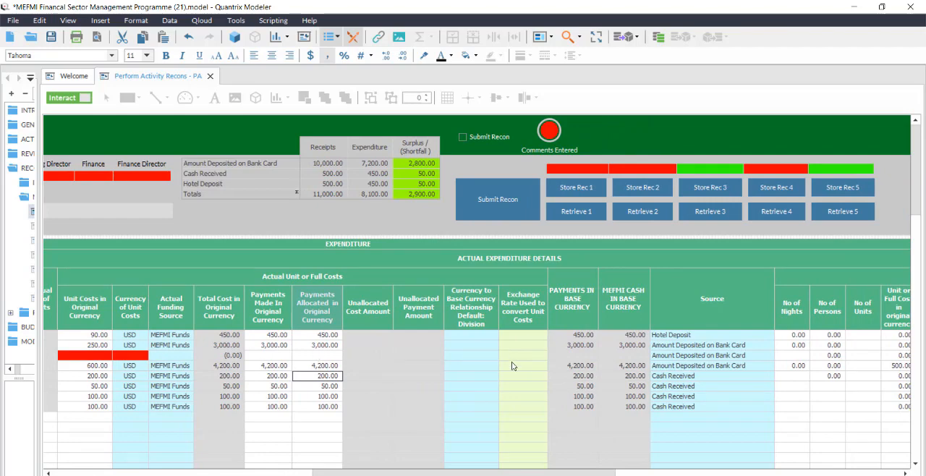
{"action": "left_click_drag", "start_coordinate": [441, 474], "coordinate": [550, 474]}
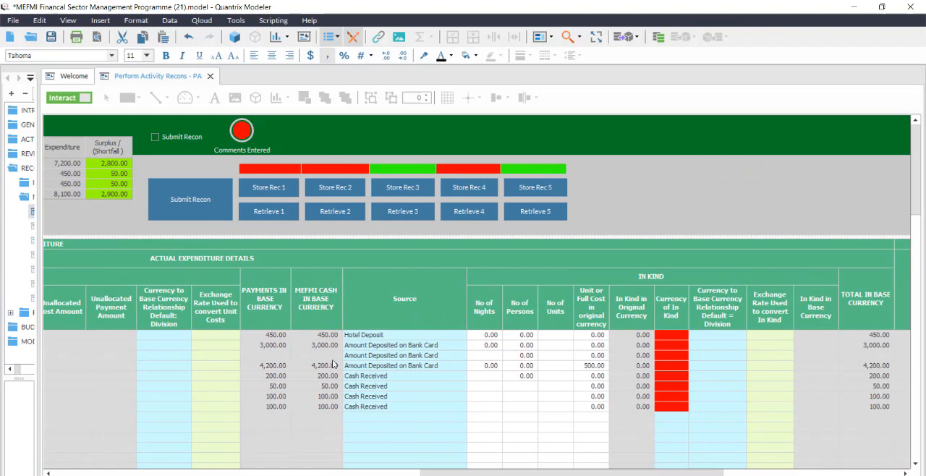
{"action": "left_click_drag", "start_coordinate": [480, 332], "coordinate": [772, 421]}
{"action": "key", "text": "Delete"}
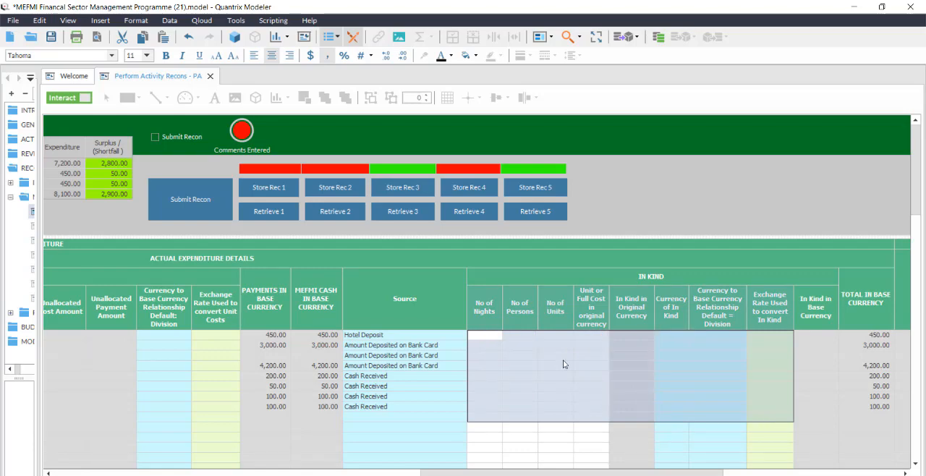
{"action": "left_click", "coordinate": [387, 358]}
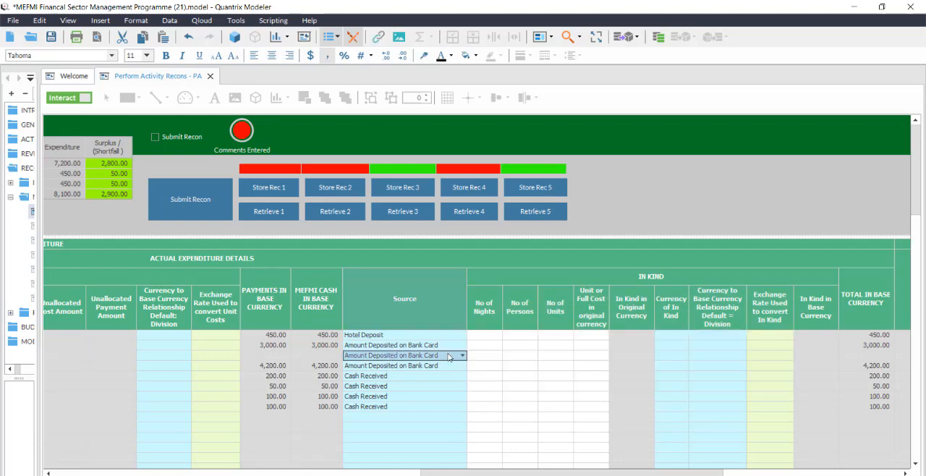
{"action": "key", "text": "Delete"}
Enter 1 person and a unit cost of 2,500 in the In Kind section of the Travel line.
{"action": "left_click", "coordinate": [521, 356]}
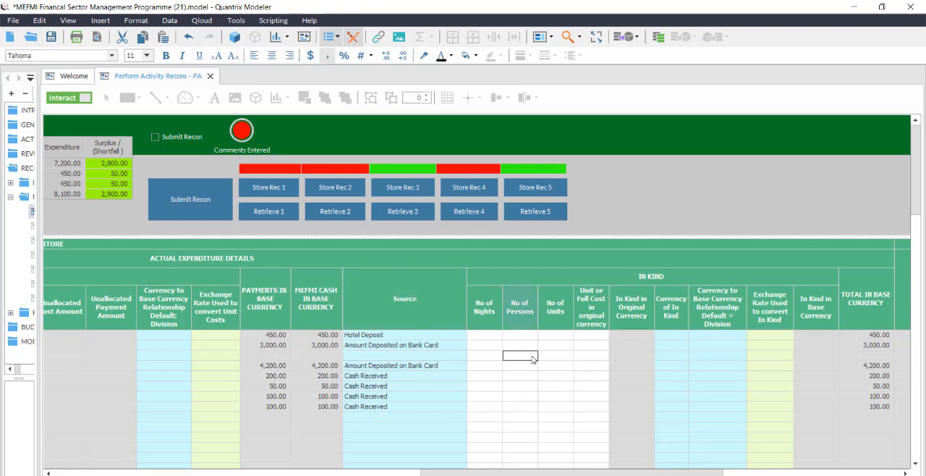
{"action": "type", "text": "1"}
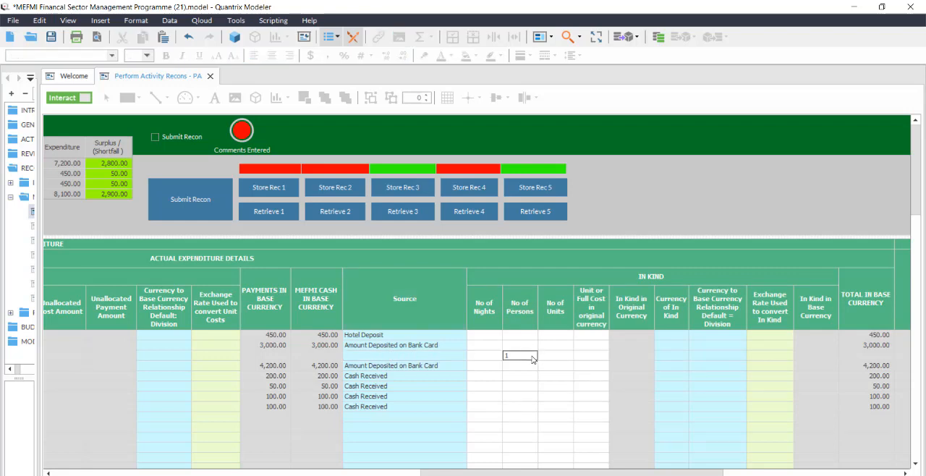
{"action": "left_click", "coordinate": [579, 364]}
{"action": "type", "text": "2,500"}
{"action": "key", "text": "Return"}
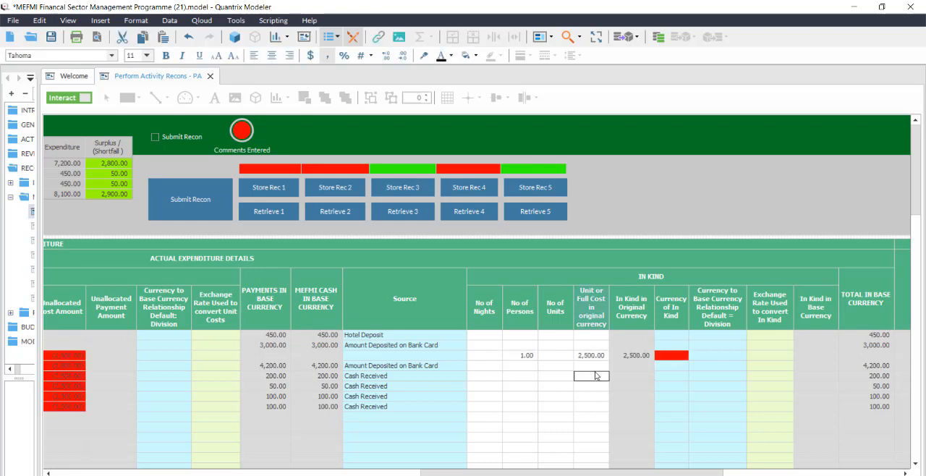
Set the Currency of In Kind for the Travel line to USD.
{"action": "left_click", "coordinate": [682, 357]}
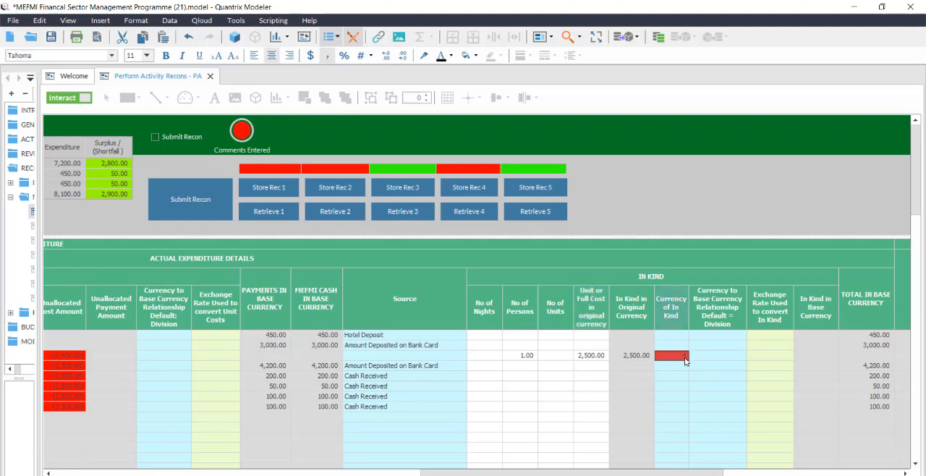
{"action": "left_click", "coordinate": [685, 357]}
{"action": "left_click_drag", "start_coordinate": [694, 379], "coordinate": [695, 415]}
{"action": "left_click", "coordinate": [682, 414]}
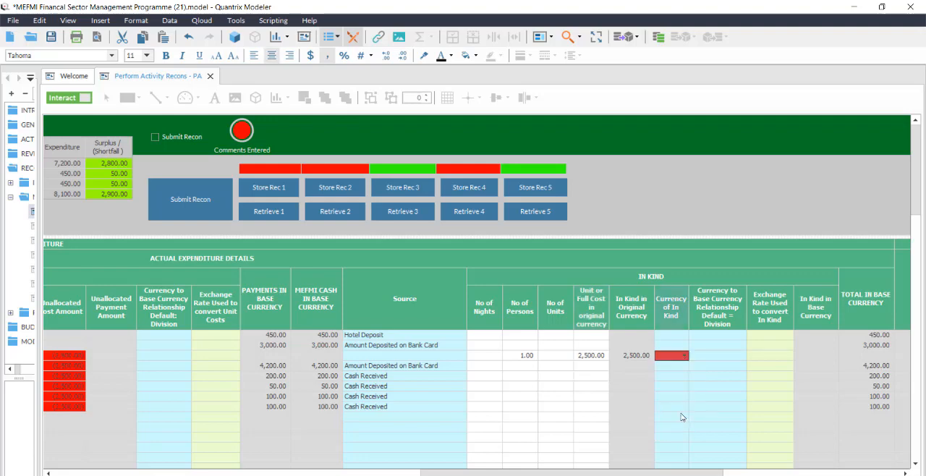
{"action": "left_click", "coordinate": [738, 358]}
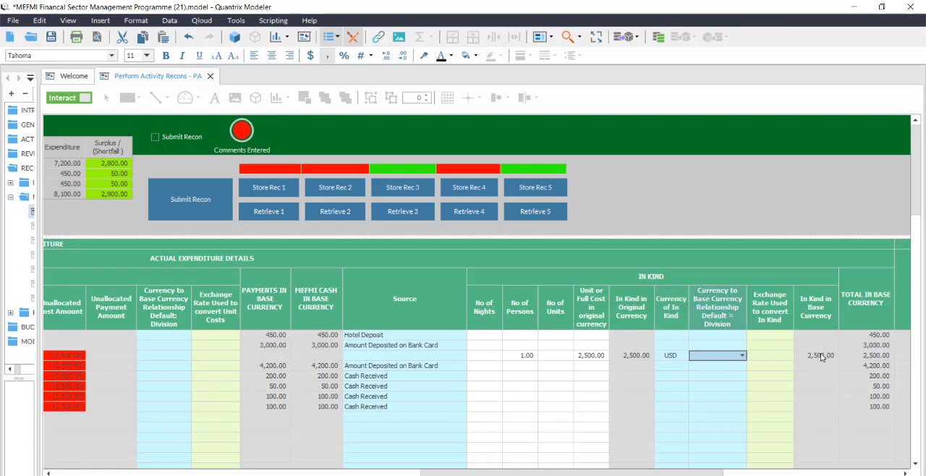
Fill in the Travel line's actual costs again with 1 person and a unit cost of 2,500 USD, and check its payment cells.
{"action": "left_click_drag", "start_coordinate": [622, 472], "coordinate": [275, 439]}
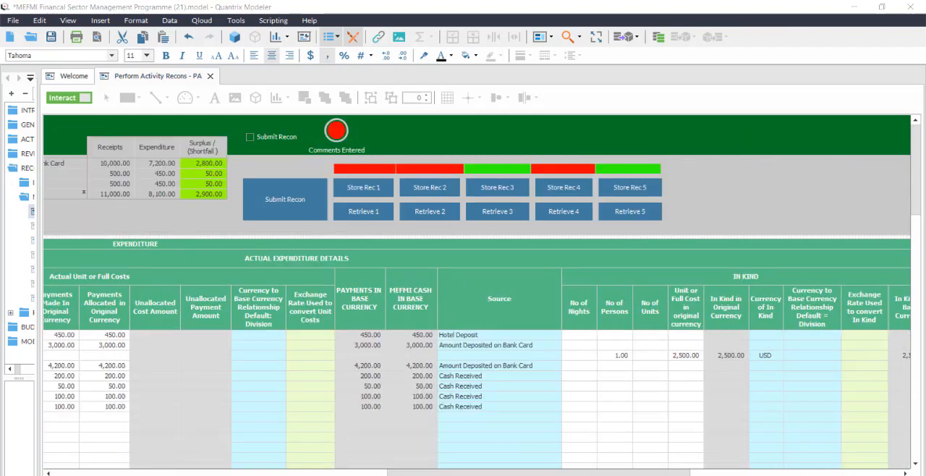
{"action": "left_click_drag", "start_coordinate": [539, 474], "coordinate": [584, 474]}
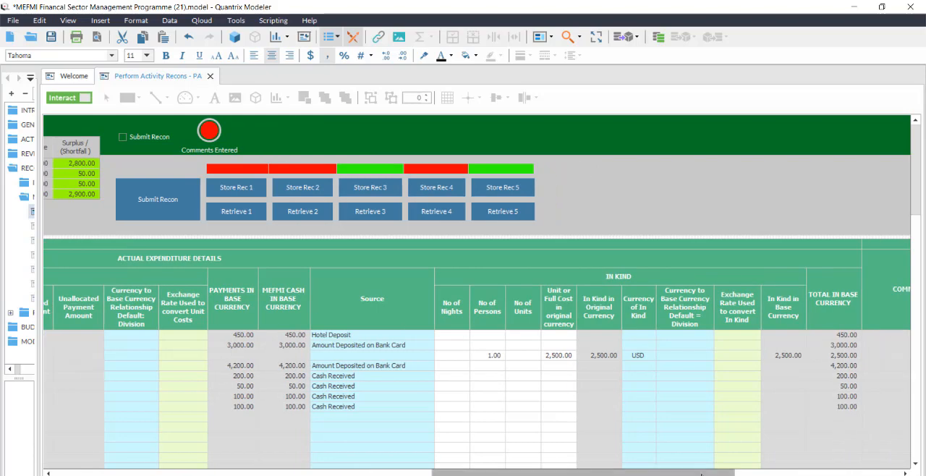
{"action": "left_click_drag", "start_coordinate": [704, 473], "coordinate": [414, 422]}
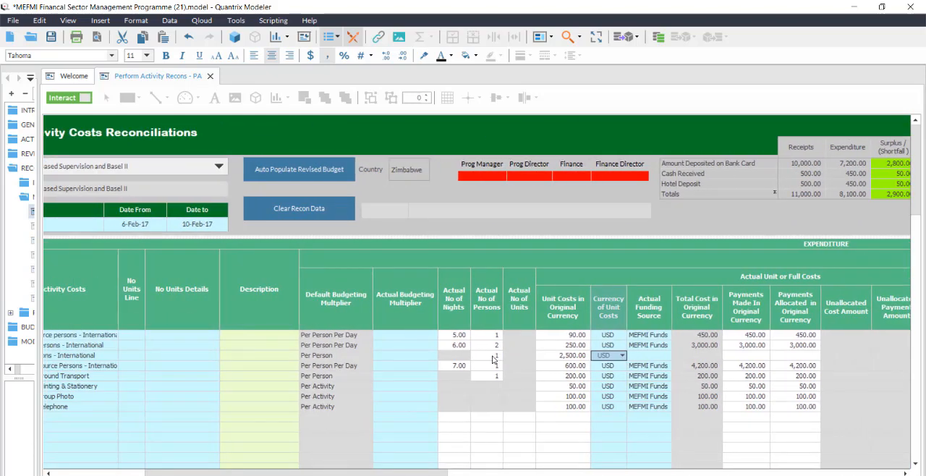
{"action": "left_click", "coordinate": [493, 357]}
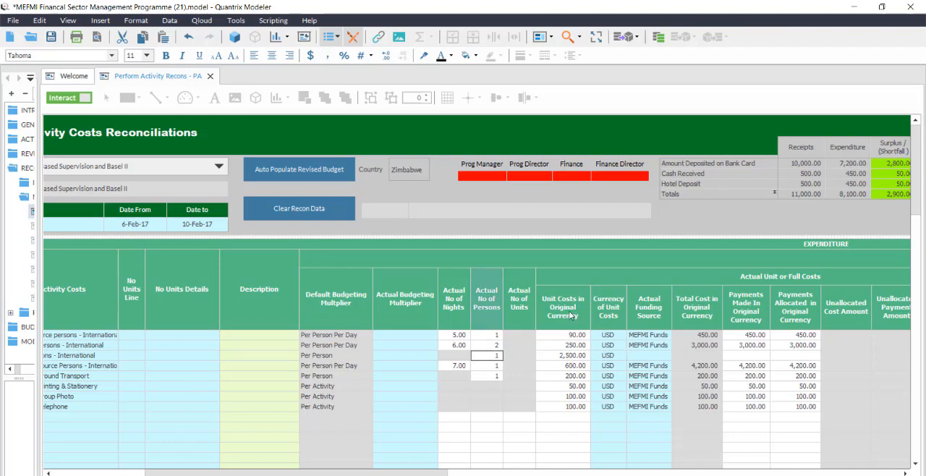
{"action": "left_click", "coordinate": [579, 356]}
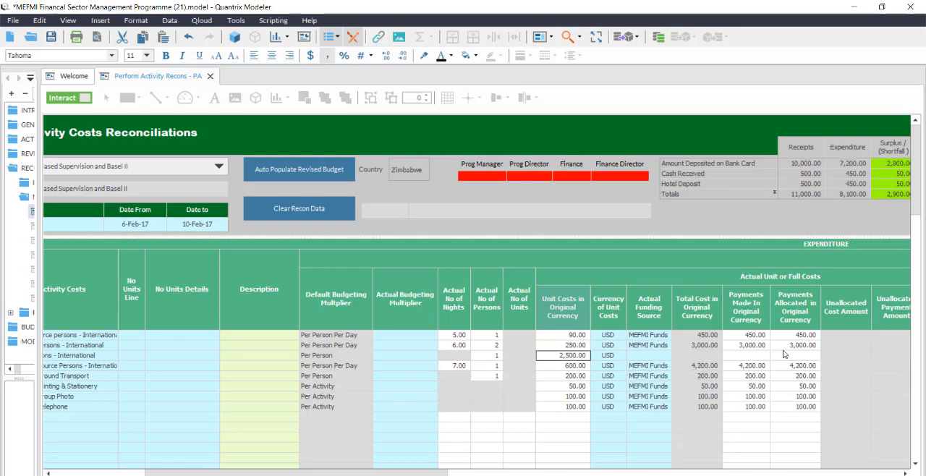
{"action": "left_click", "coordinate": [757, 357]}
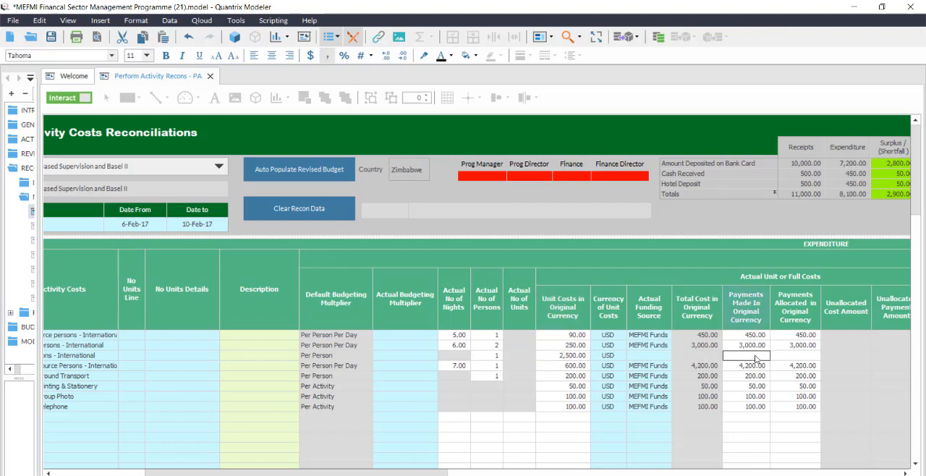
{"action": "left_click", "coordinate": [802, 357]}
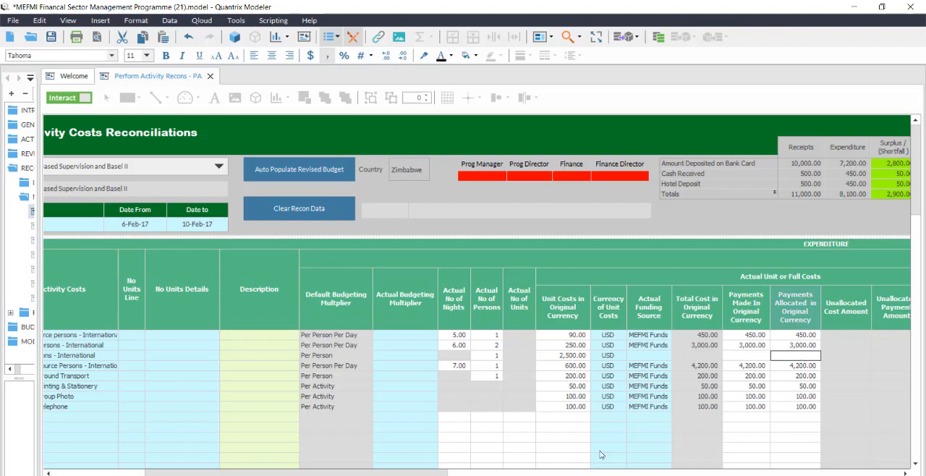
Review the reconciliation from receipts to sources and store it as Rec 3.
{"action": "left_click_drag", "start_coordinate": [406, 473], "coordinate": [319, 437]}
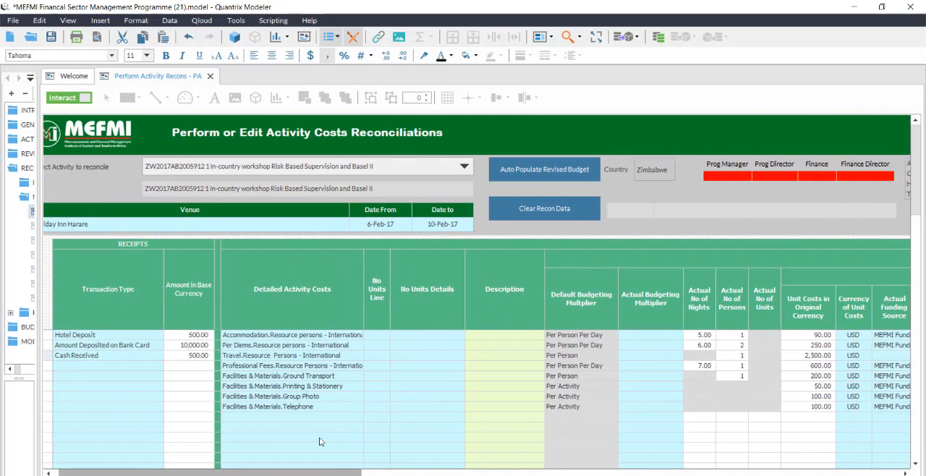
{"action": "left_click_drag", "start_coordinate": [318, 474], "coordinate": [591, 471]}
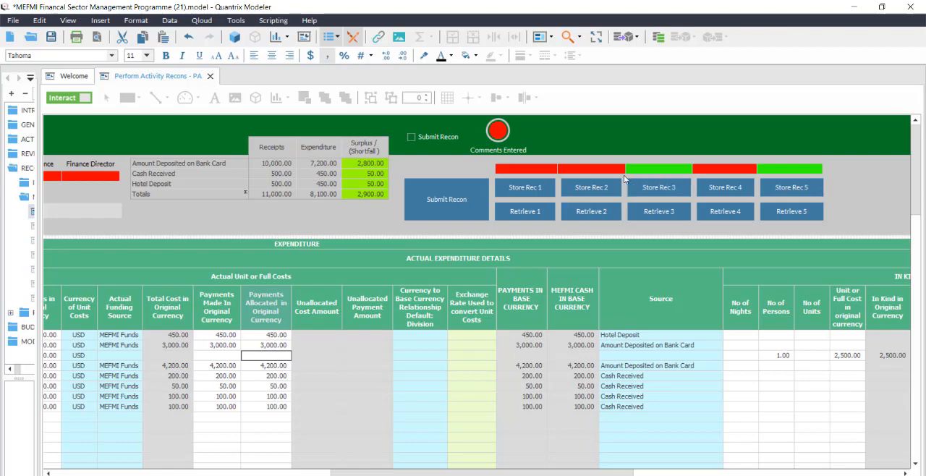
{"action": "left_click", "coordinate": [667, 185]}
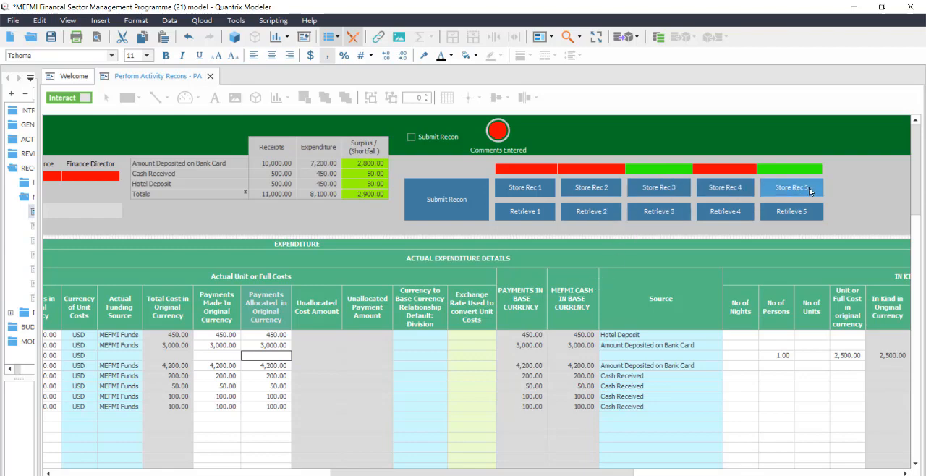
{"action": "left_click", "coordinate": [659, 187]}
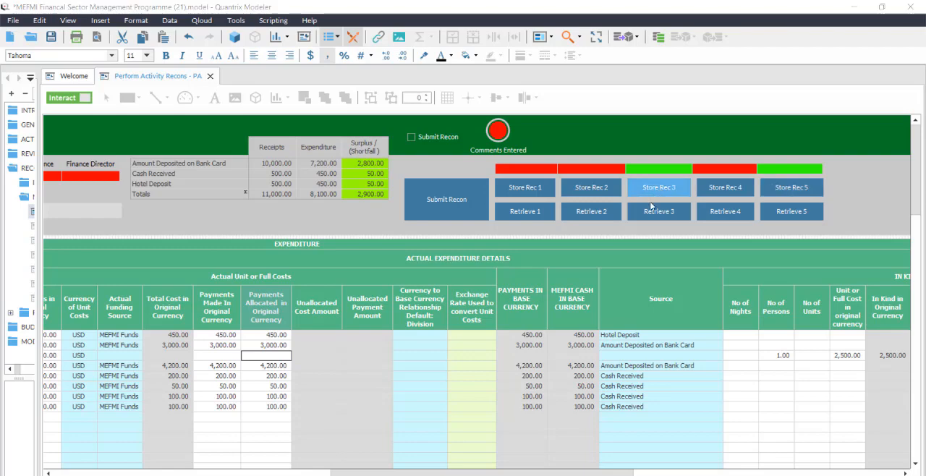
{"action": "left_click", "coordinate": [470, 272]}
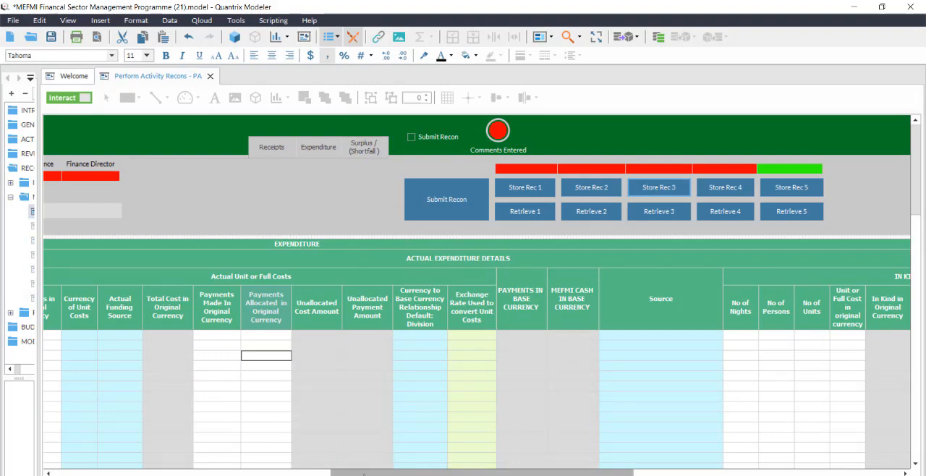
Check the form after storing, retrieve reconciliation 3, and review its receipts, costs and surplus summary.
{"action": "scroll", "coordinate": [227, 436], "scroll_direction": "left", "scroll_amount": 10}
{"action": "scroll", "coordinate": [121, 394], "scroll_direction": "left", "scroll_amount": 2}
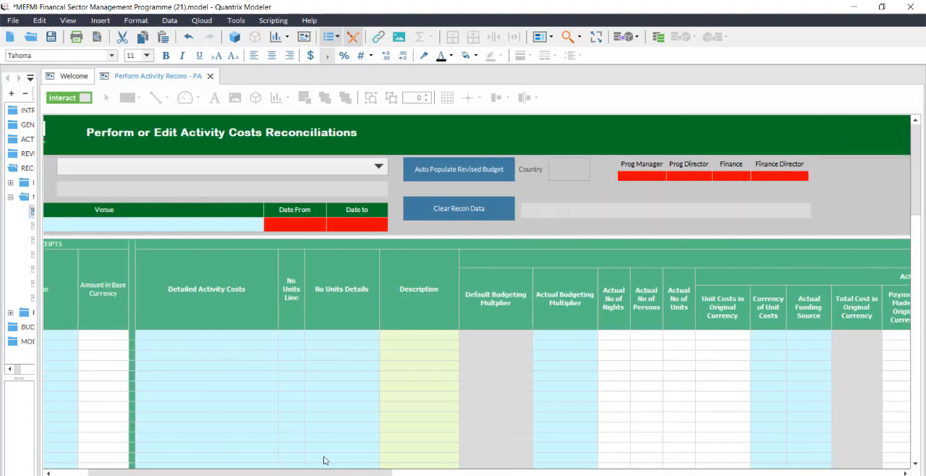
{"action": "left_click_drag", "start_coordinate": [323, 473], "coordinate": [222, 395]}
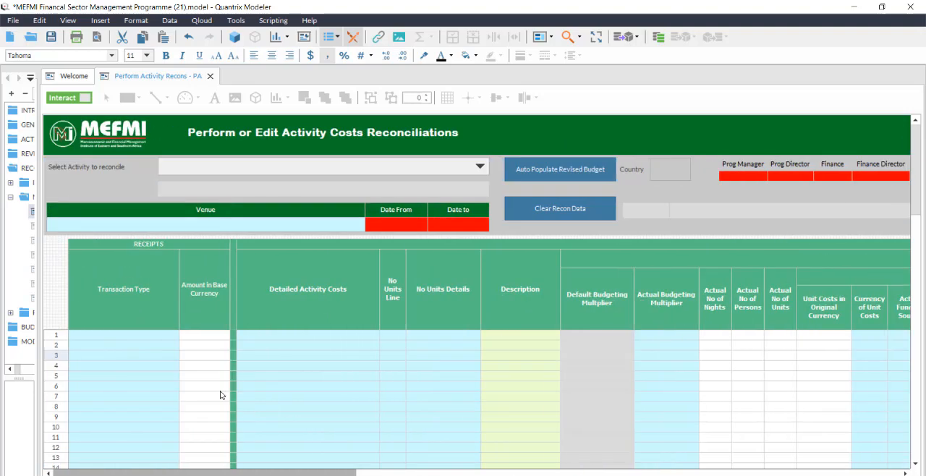
{"action": "scroll", "coordinate": [222, 395], "scroll_direction": "right", "scroll_amount": 10}
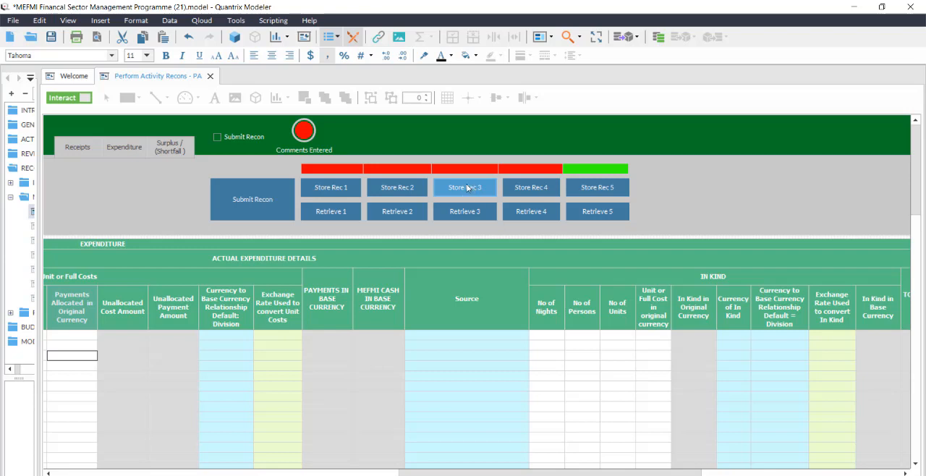
{"action": "left_click", "coordinate": [467, 213]}
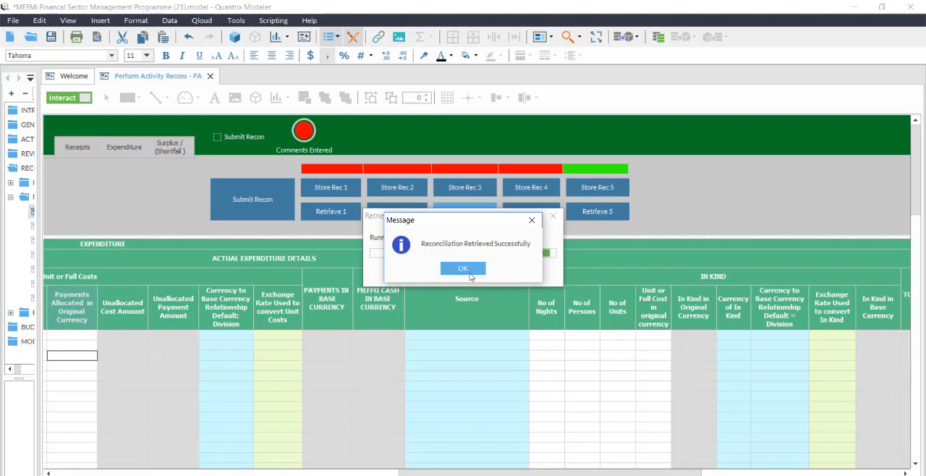
{"action": "left_click", "coordinate": [472, 271]}
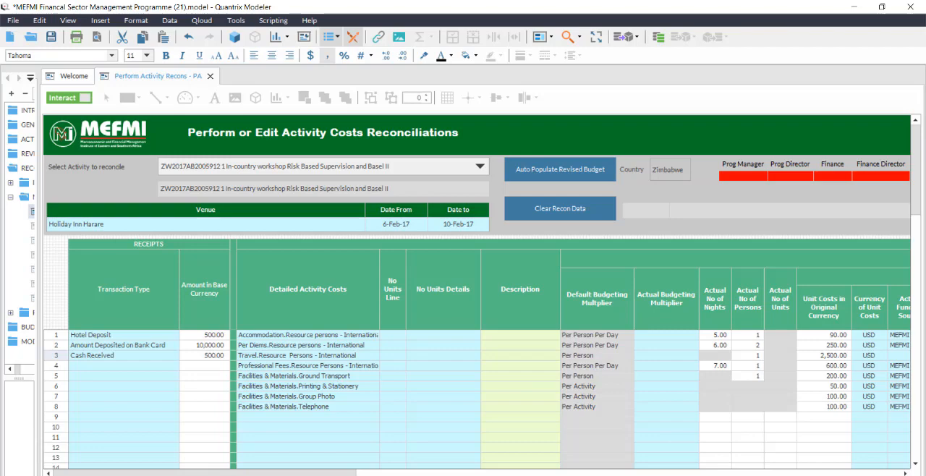
{"action": "left_click_drag", "start_coordinate": [277, 474], "coordinate": [375, 462]}
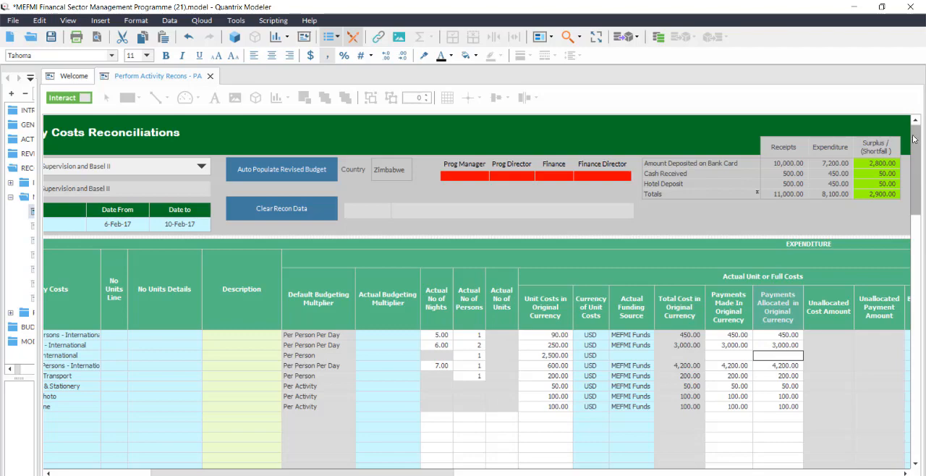
{"action": "left_click_drag", "start_coordinate": [381, 470], "coordinate": [527, 470]}
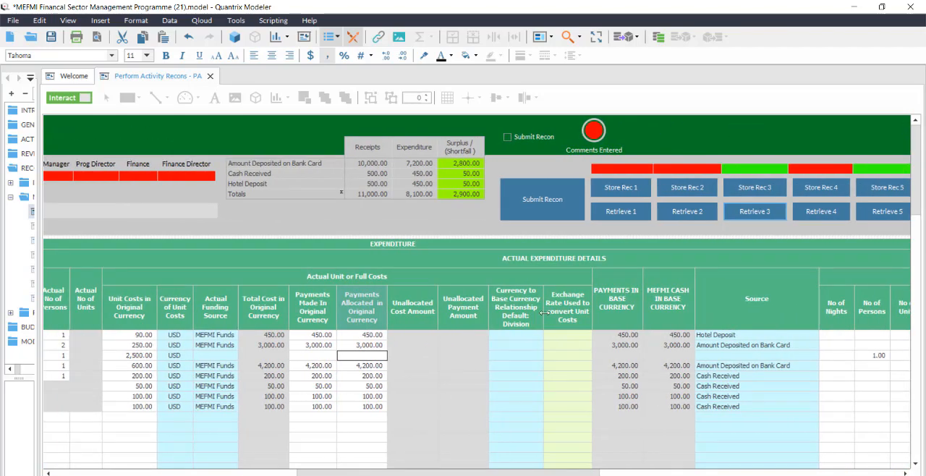
Mark the reconciliation with Submit Recon, widen the model browser and open Recon Comments Input - PA under Main Reconciliations.
{"action": "left_click", "coordinate": [508, 137]}
{"action": "left_click", "coordinate": [597, 135]}
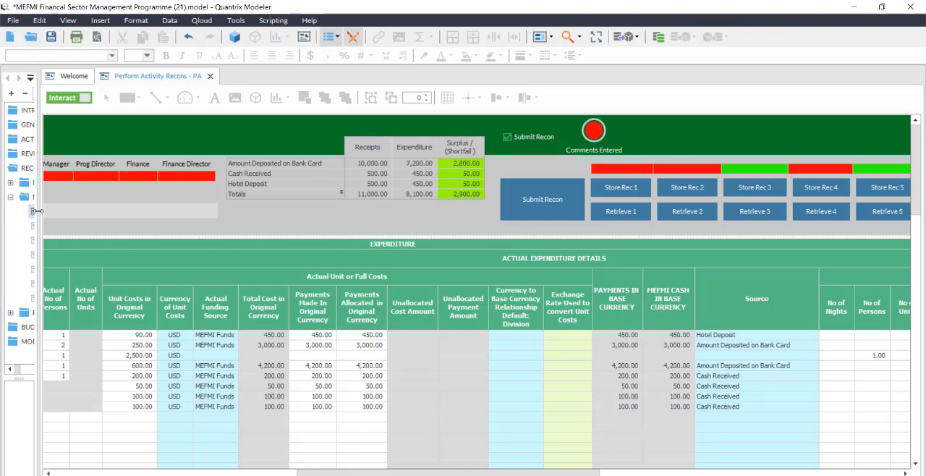
{"action": "left_click_drag", "start_coordinate": [38, 211], "coordinate": [183, 223]}
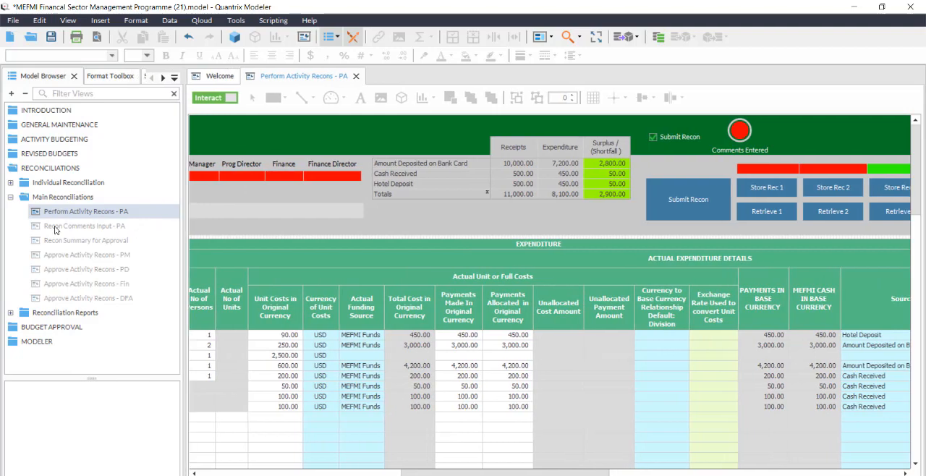
{"action": "double_click", "coordinate": [88, 228]}
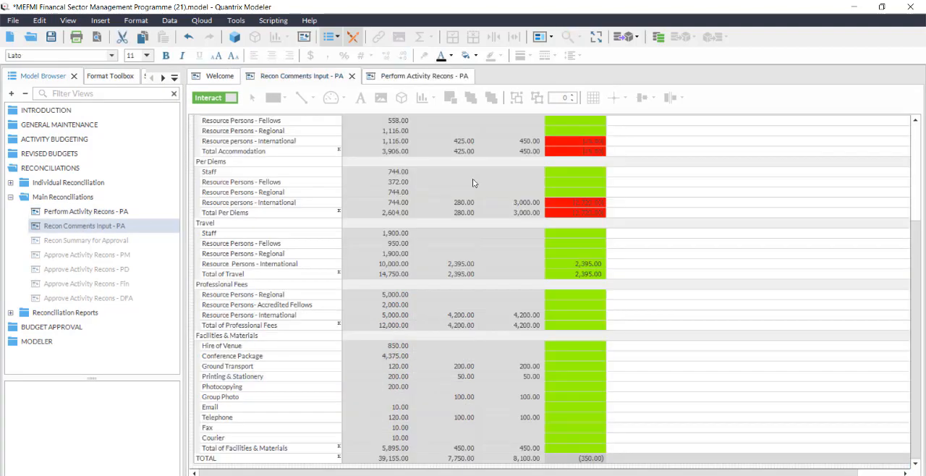
{"action": "scroll", "coordinate": [922, 247], "scroll_direction": "up", "scroll_amount": 5}
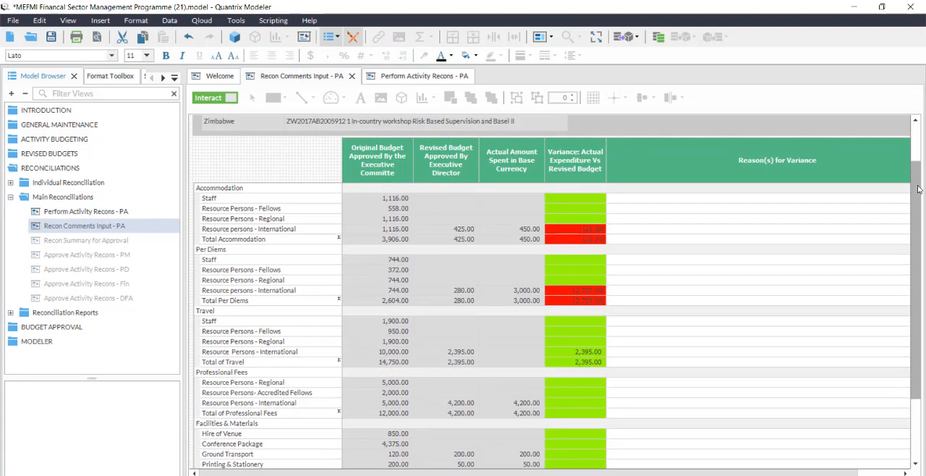
Examine the Accommodation and Per Diems variances, comparing the revised budget with the actual amount for international resource persons.
{"action": "left_click", "coordinate": [652, 214]}
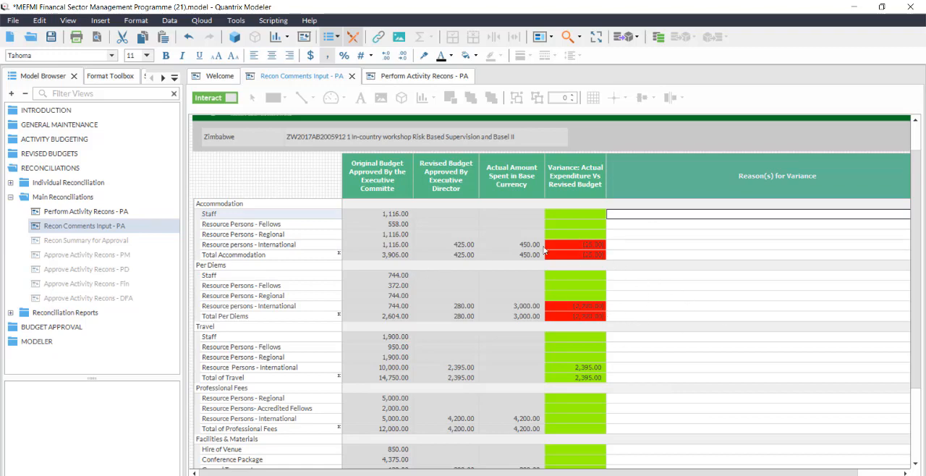
{"action": "left_click", "coordinate": [586, 244]}
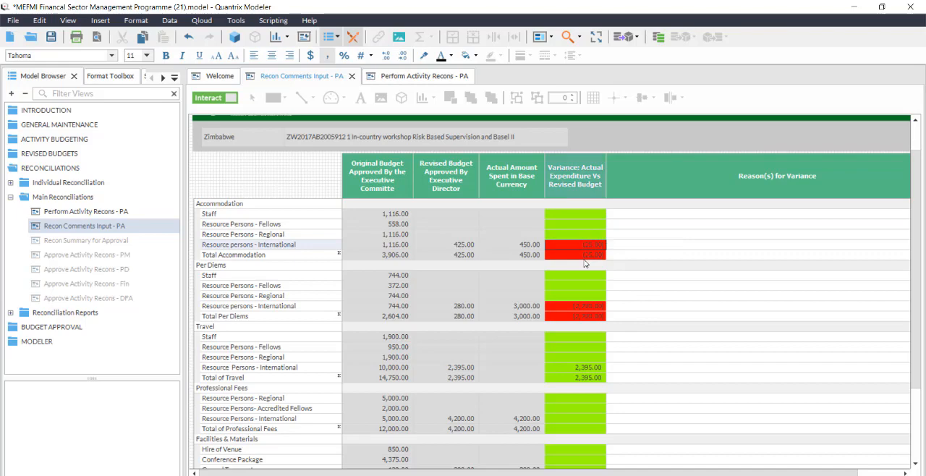
{"action": "left_click", "coordinate": [569, 318]}
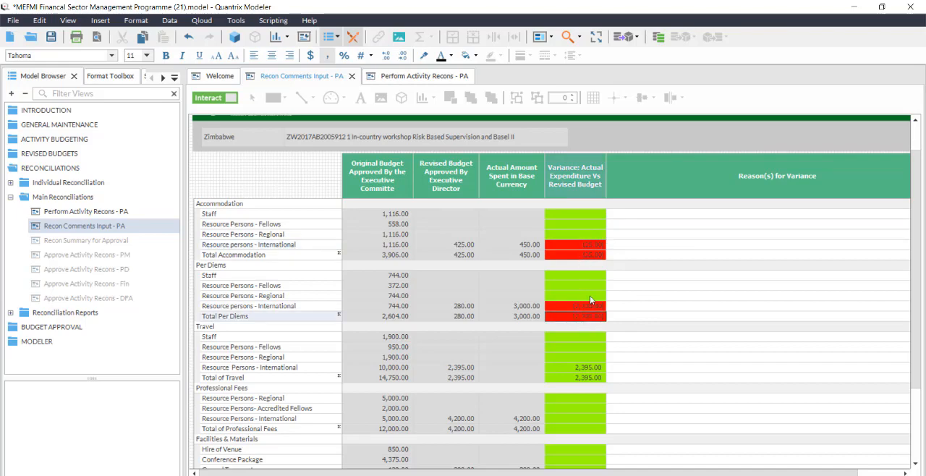
{"action": "left_click", "coordinate": [451, 306]}
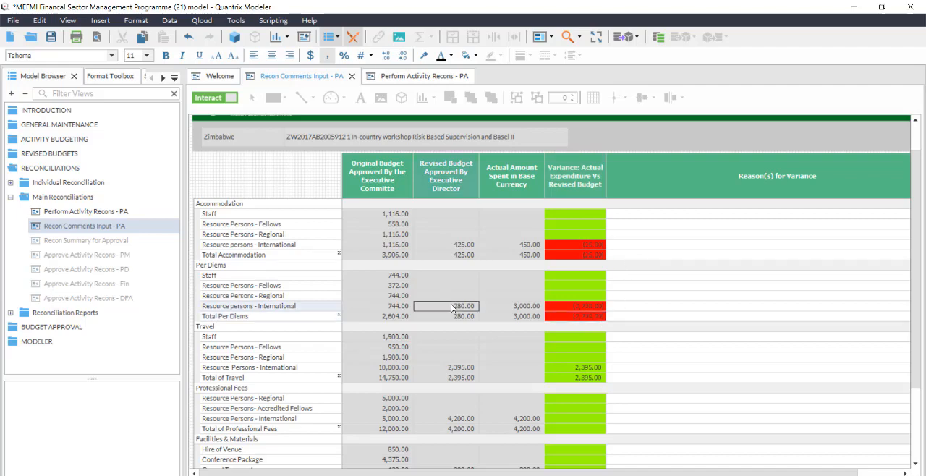
{"action": "left_click", "coordinate": [520, 307]}
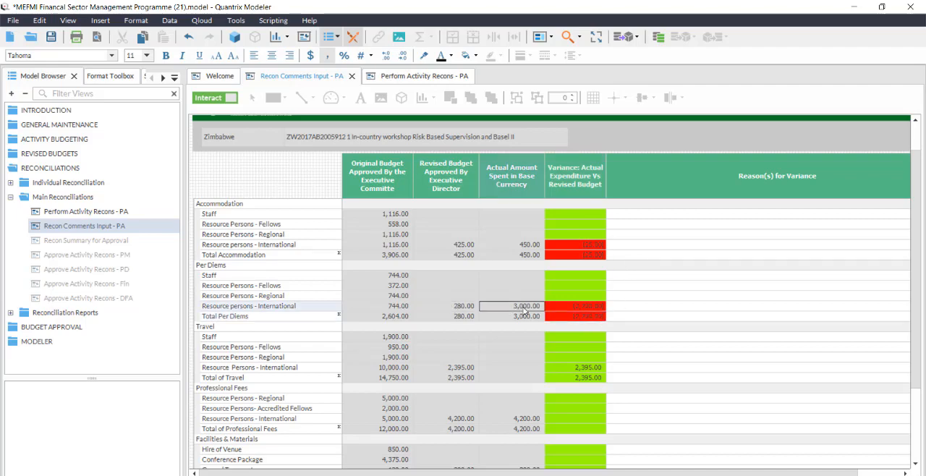
{"action": "left_click", "coordinate": [586, 307]}
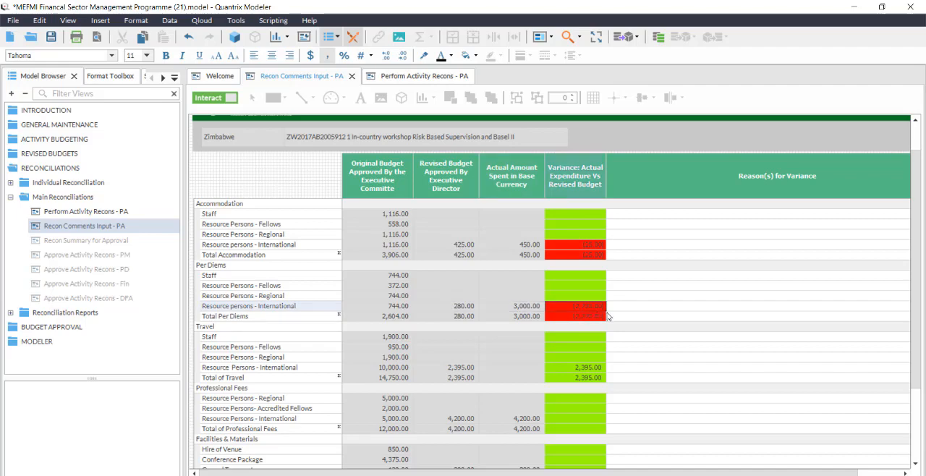
Enter "Comment" as the reason for variance on the Per Diems line for international resource persons.
{"action": "left_click", "coordinate": [619, 310]}
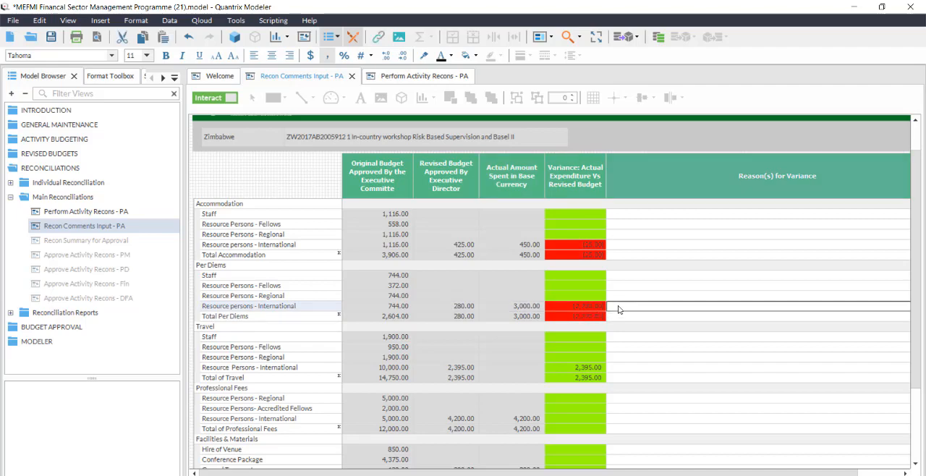
{"action": "type", "text": "Co"}
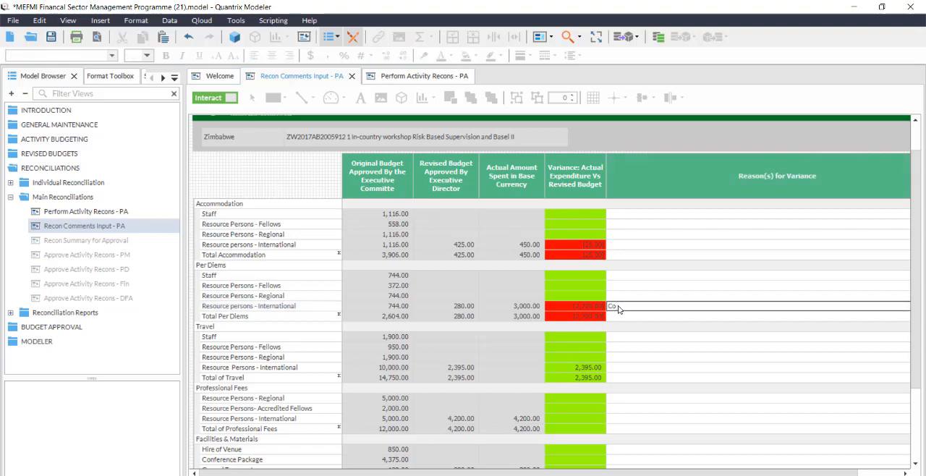
{"action": "type", "text": "mment"}
{"action": "left_click", "coordinate": [639, 286]}
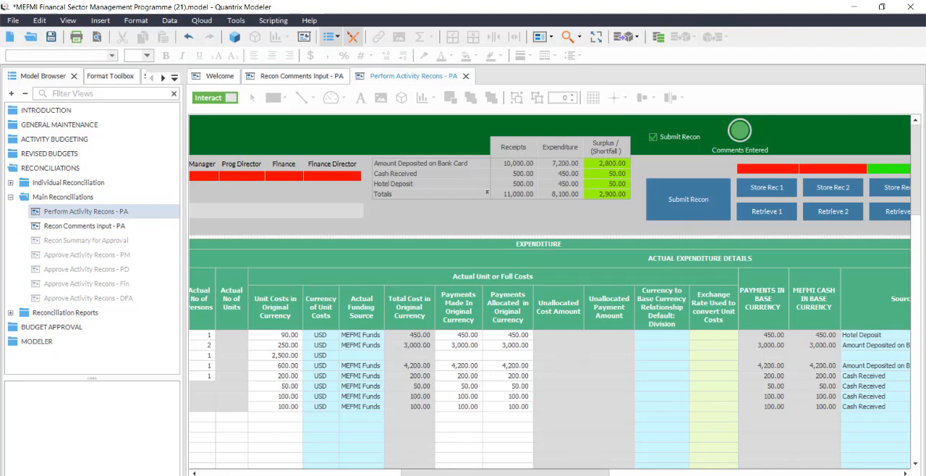
Submit the reconciliation from the Perform Activity Recons - PA view.
{"action": "left_click_drag", "start_coordinate": [499, 474], "coordinate": [516, 449]}
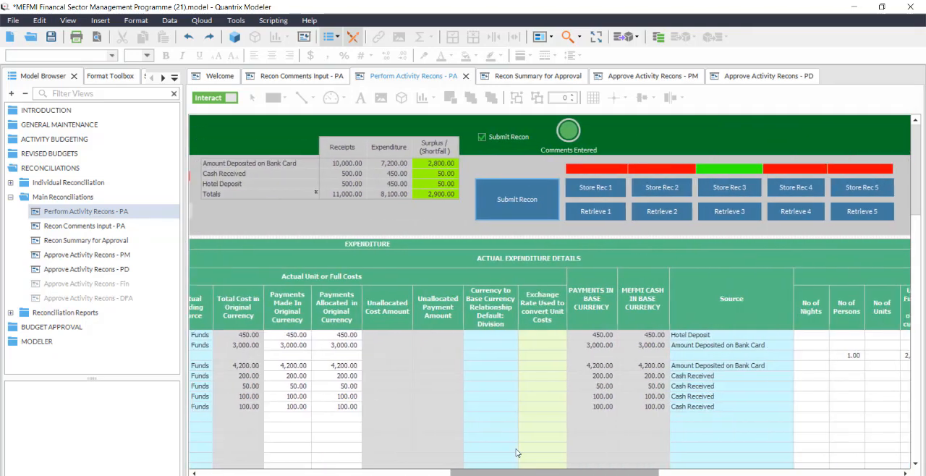
{"action": "left_click", "coordinate": [521, 203]}
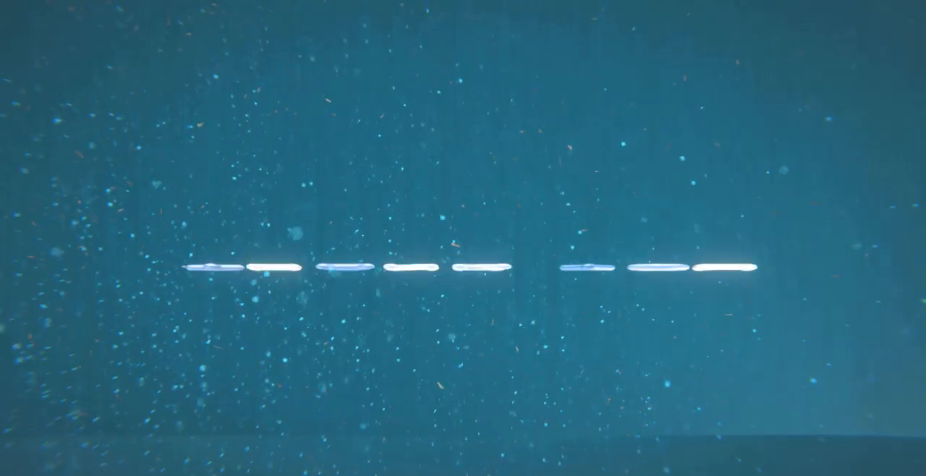